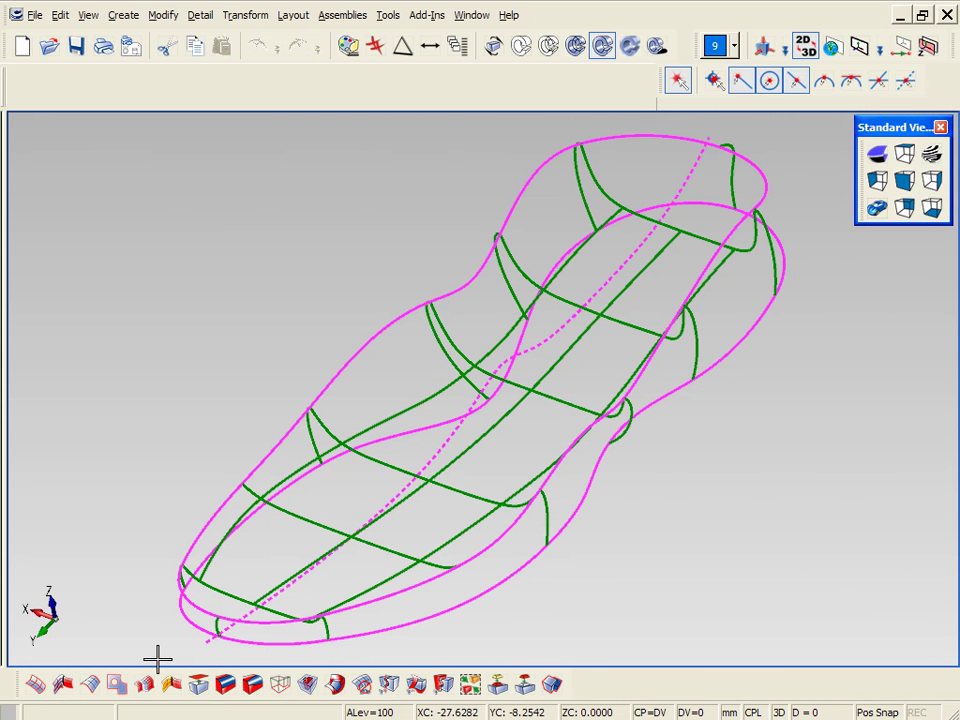
Start a chain-select curve mesh surface with curve fit 0.001, picking the eleven side-wall section curves in order around the heel as primary curves
{"action": "left_click", "coordinate": [60, 684]}
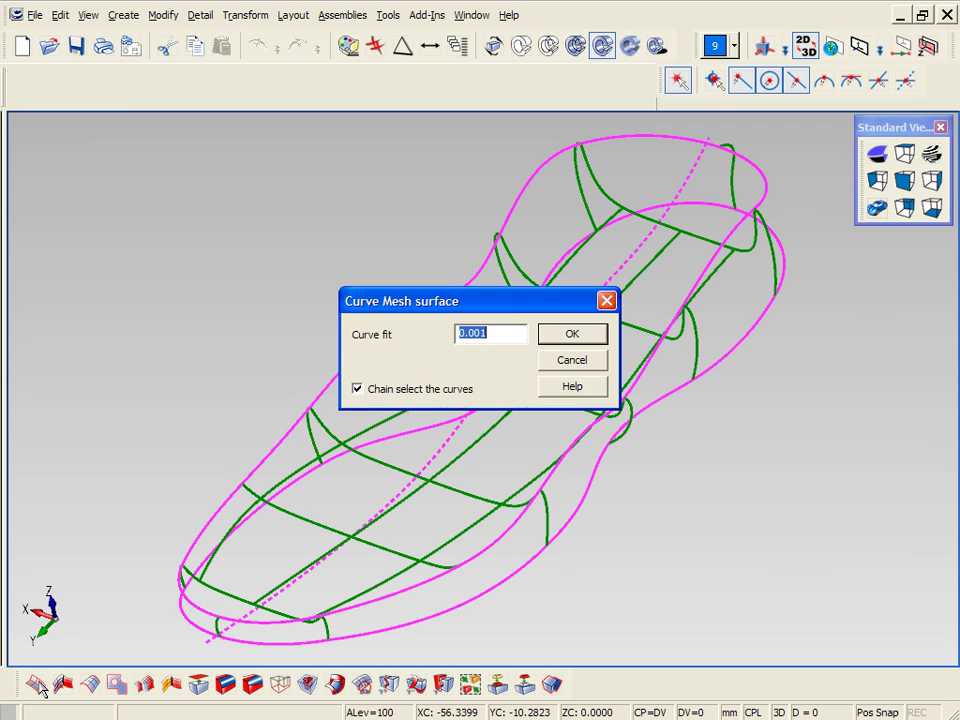
{"action": "left_click", "coordinate": [560, 343]}
{"action": "left_click", "coordinate": [330, 628]}
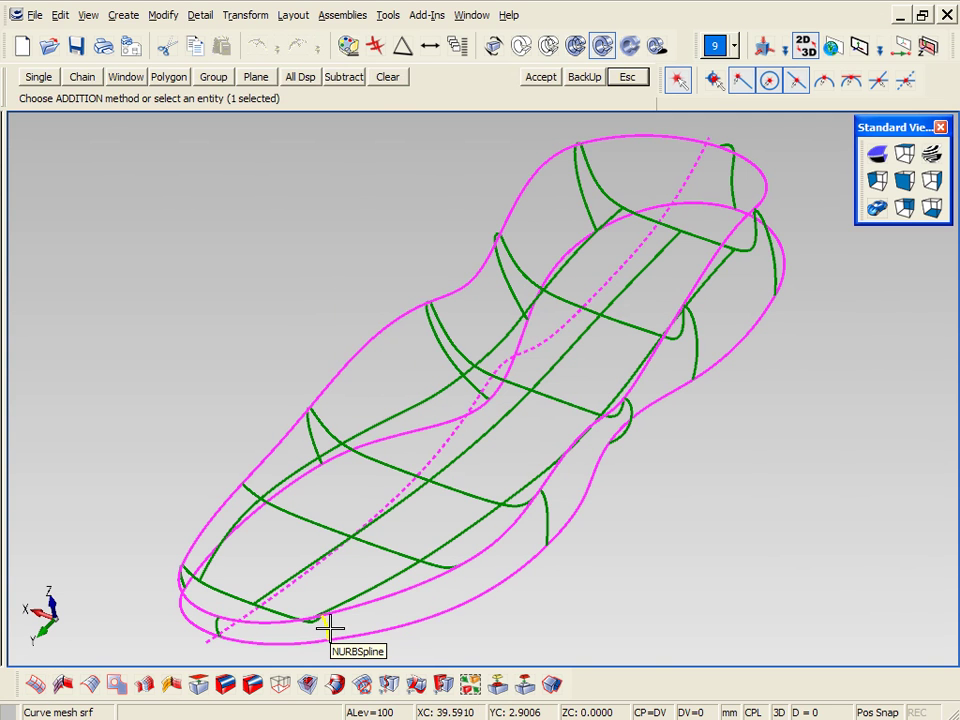
{"action": "middle_click", "coordinate": [330, 628]}
{"action": "left_click", "coordinate": [545, 500]}
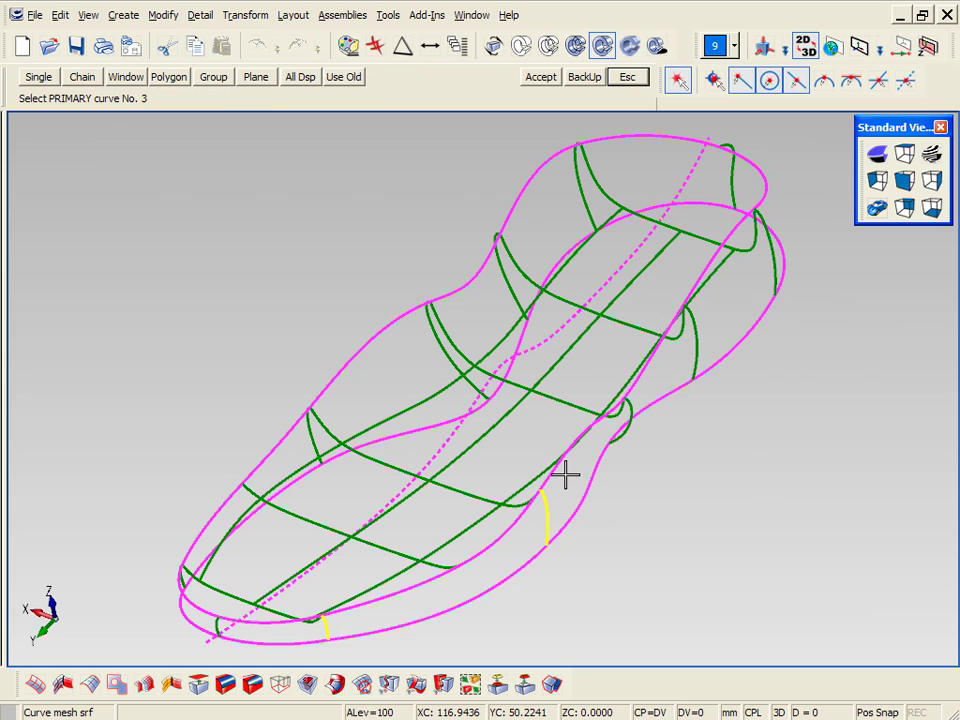
{"action": "left_click", "coordinate": [622, 405]}
{"action": "left_click", "coordinate": [699, 319]}
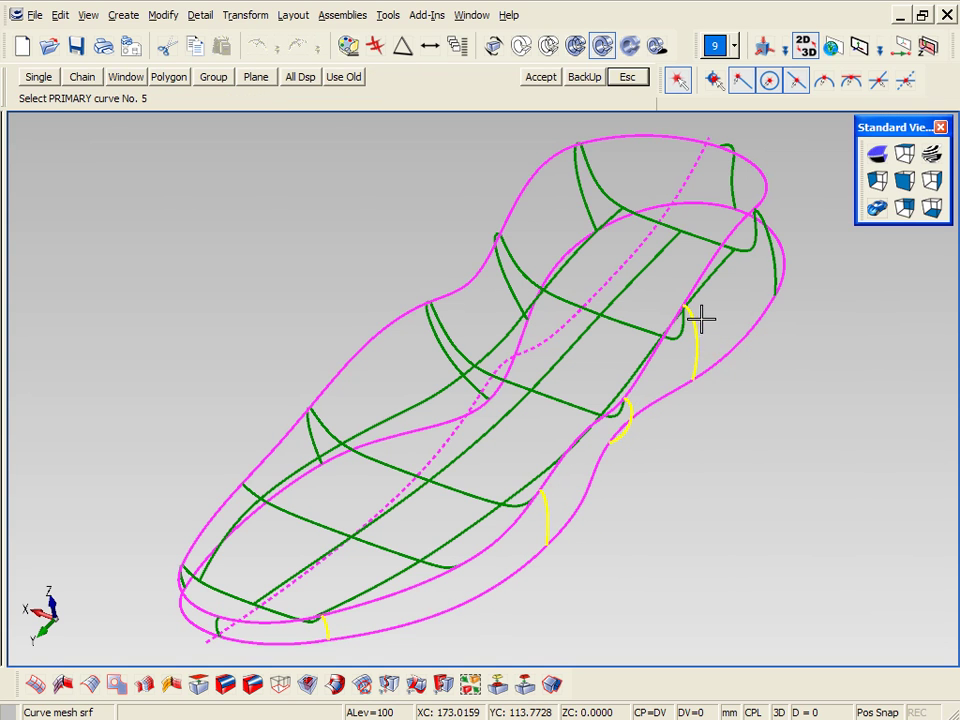
{"action": "left_click", "coordinate": [762, 230]}
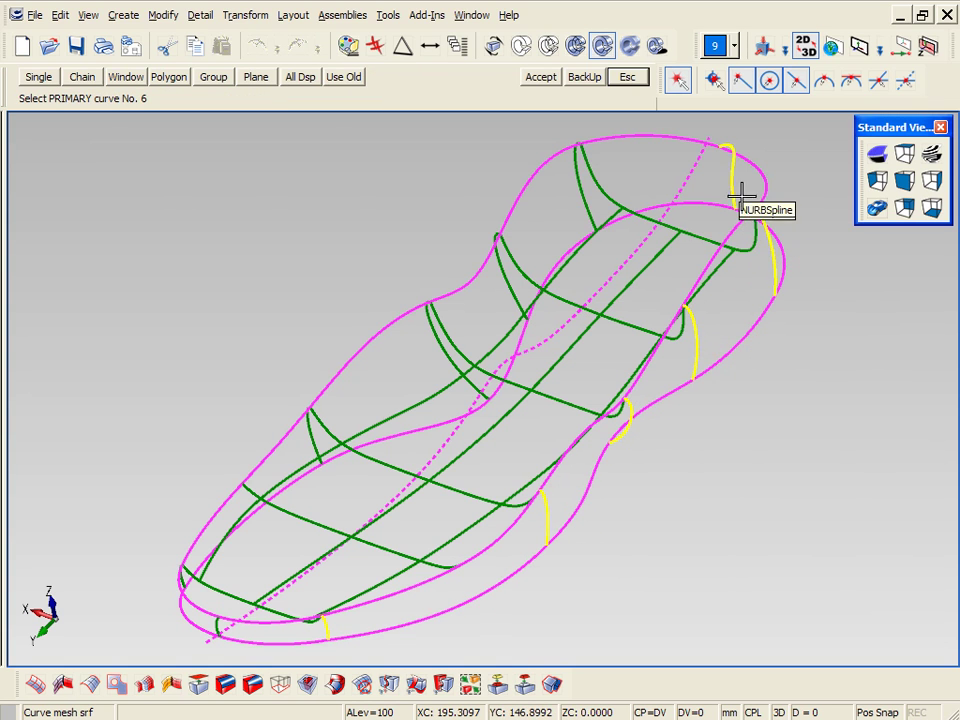
{"action": "left_click", "coordinate": [734, 161]}
{"action": "left_click", "coordinate": [578, 177]}
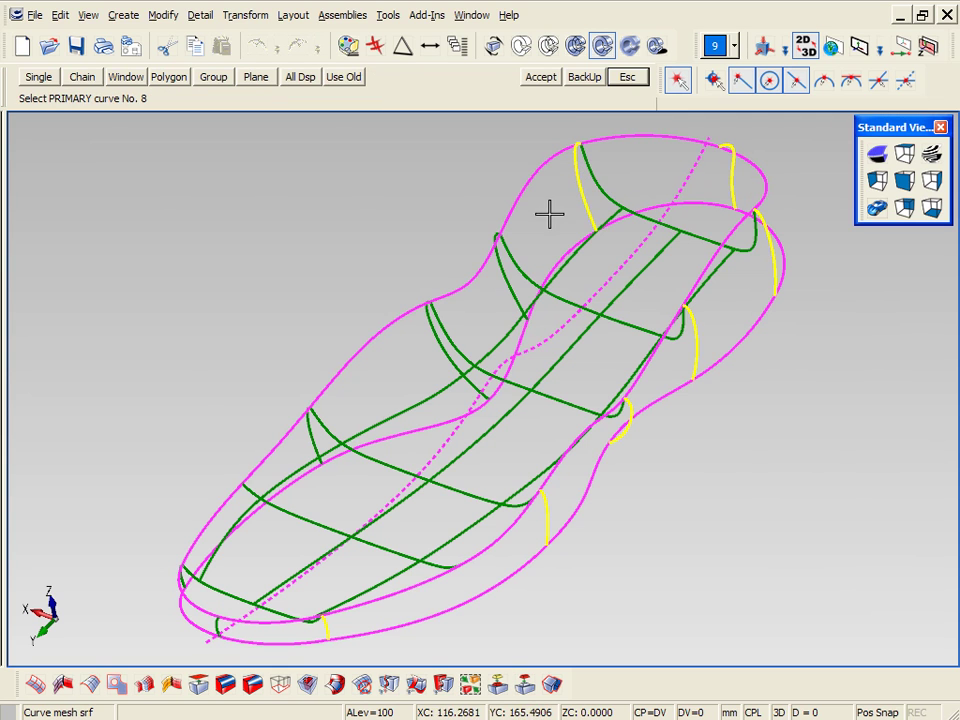
{"action": "left_click", "coordinate": [500, 262]}
{"action": "left_click", "coordinate": [438, 314]}
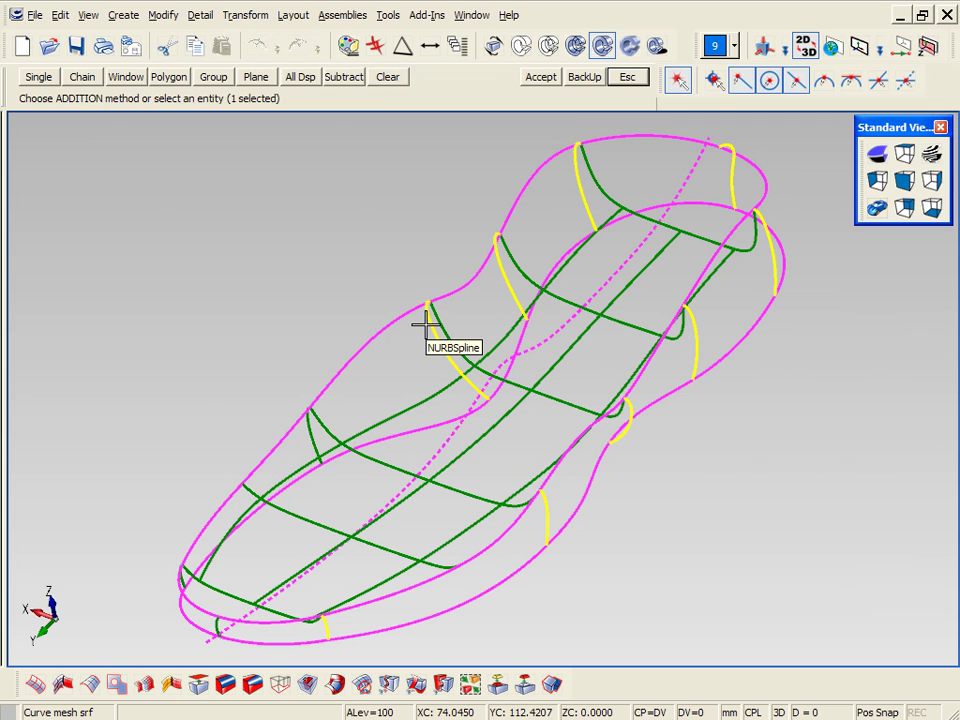
{"action": "left_click", "coordinate": [306, 430]}
{"action": "key", "text": "Right"}
{"action": "key", "text": "Right"}
{"action": "key", "text": "Right"}
{"action": "key", "text": "Right"}
{"action": "key", "text": "Right"}
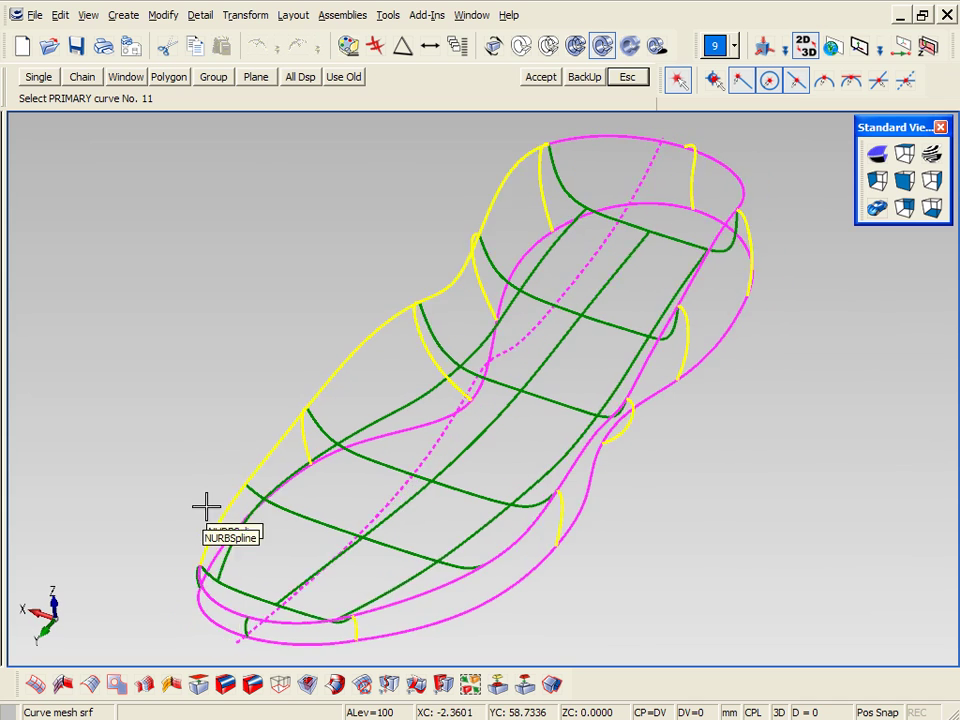
{"action": "left_click", "coordinate": [254, 567]}
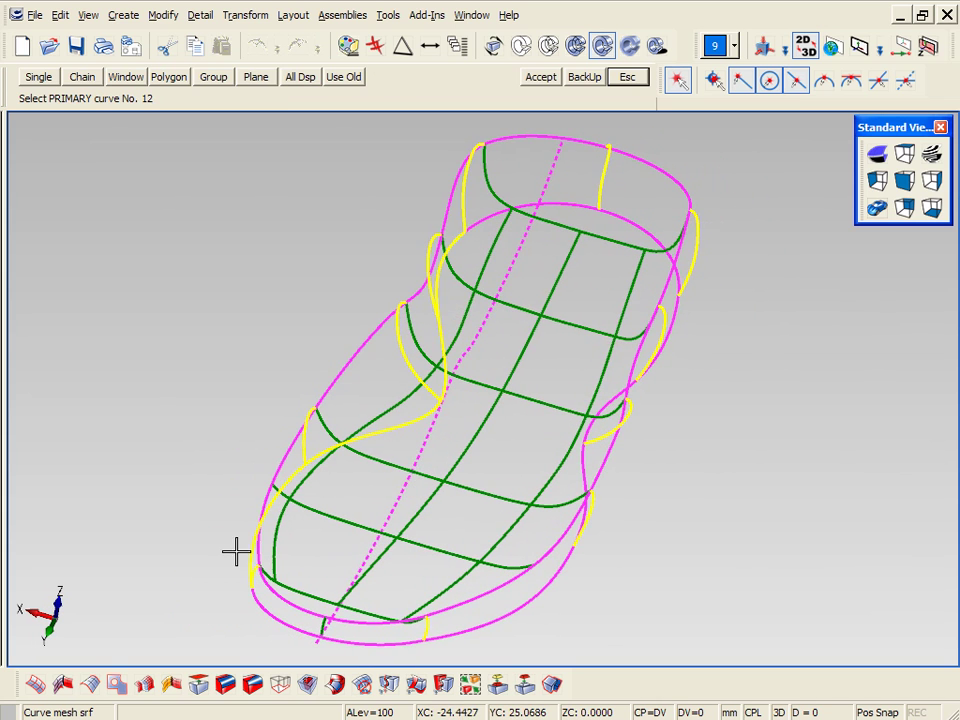
{"action": "middle_click", "coordinate": [216, 519]}
Pick the chained upper and lower rim curves as secondary curves and generate the side-wall surface around the heel
{"action": "key", "text": "Right"}
{"action": "left_click", "coordinate": [465, 592]}
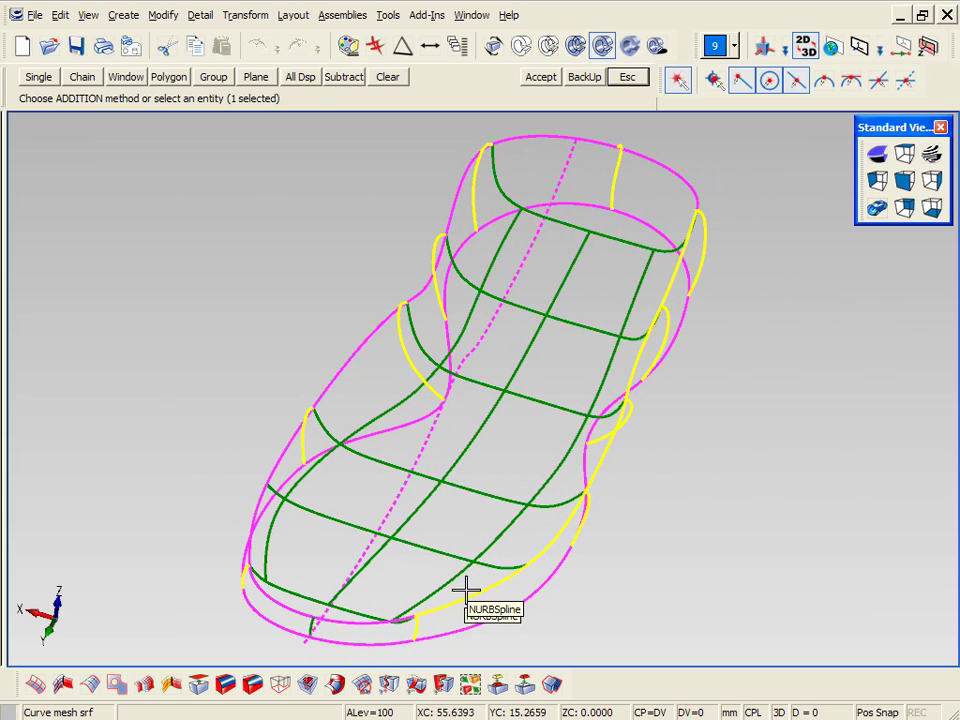
{"action": "left_click", "coordinate": [688, 181]}
{"action": "key", "text": "Return"}
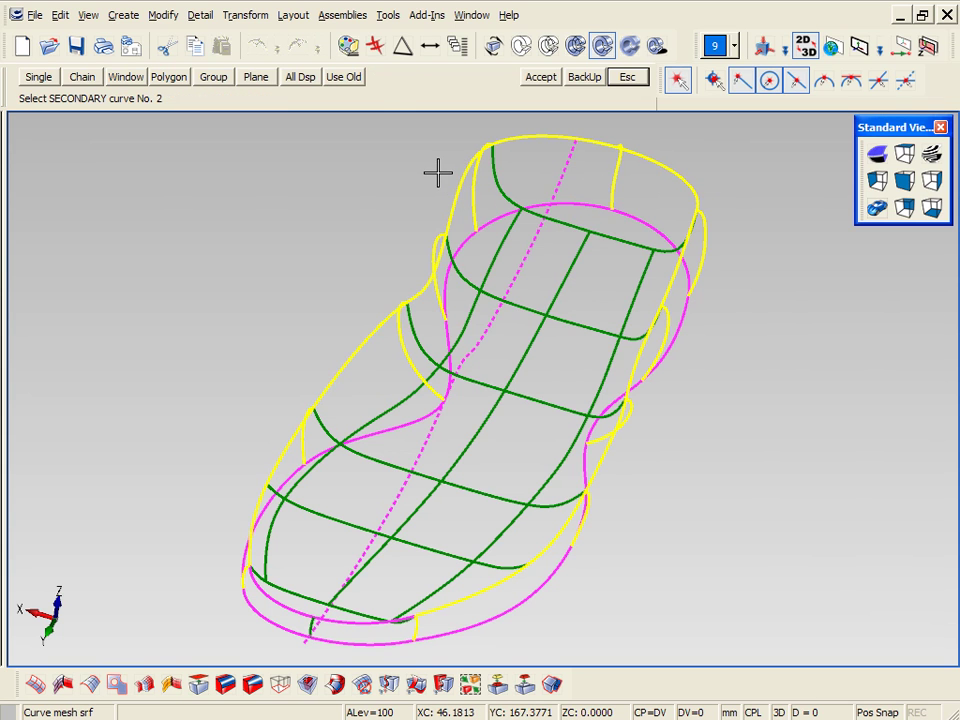
{"action": "middle_click_drag", "start_coordinate": [435, 174], "coordinate": [384, 311]}
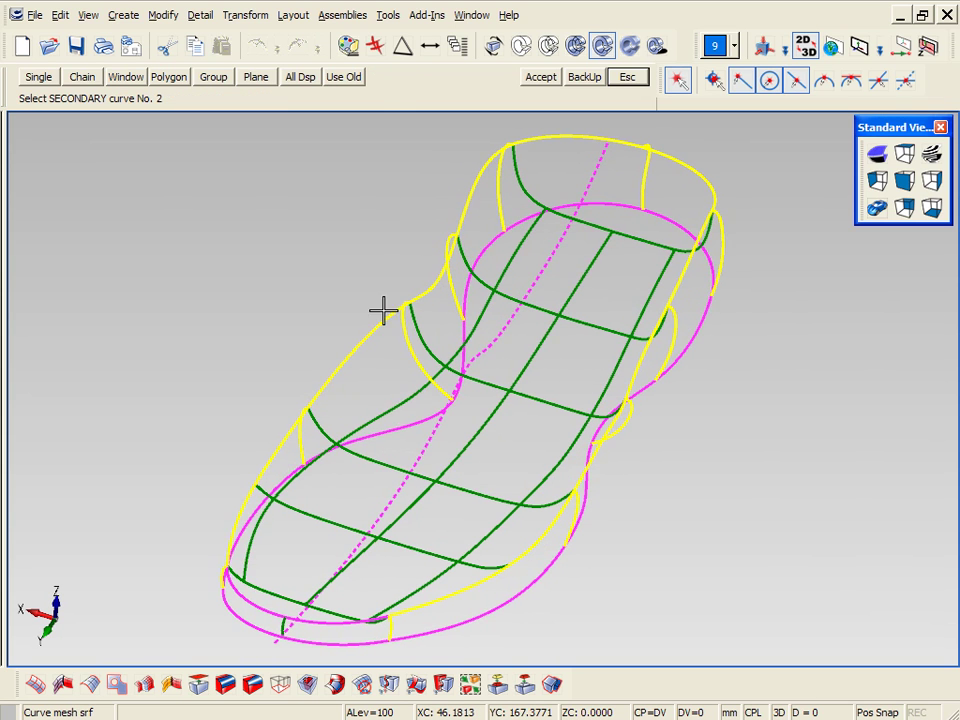
{"action": "left_click", "coordinate": [396, 437]}
{"action": "left_click", "coordinate": [703, 336]}
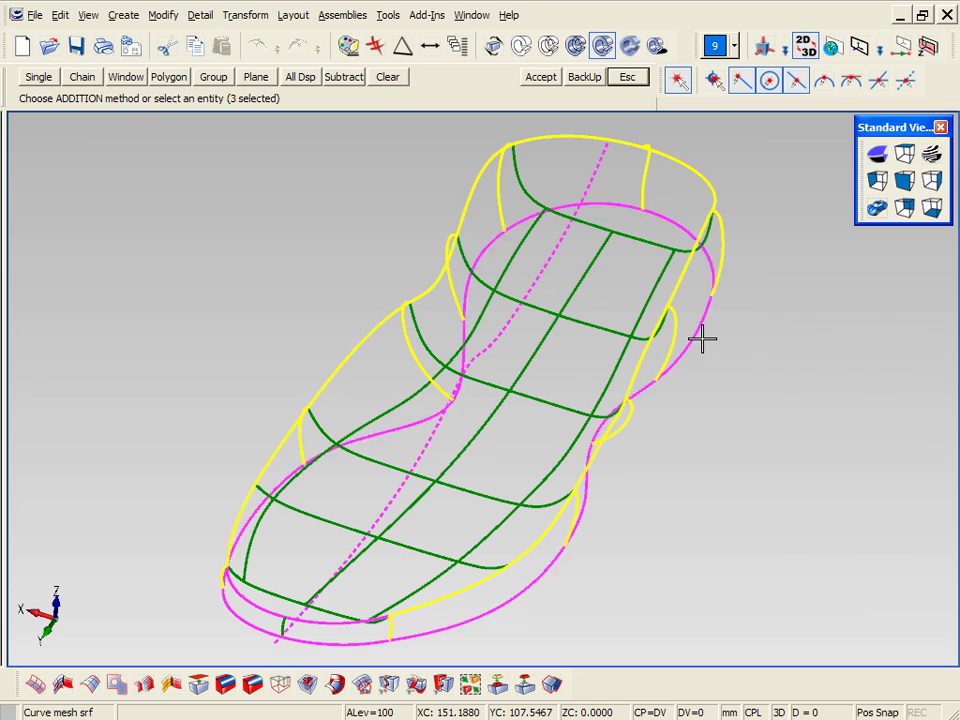
{"action": "key", "text": "Return"}
{"action": "key", "text": "Return"}
Build a curve mesh surface across the toe without chain selection, using three section curves as primaries and the two toe rim curves as secondaries
{"action": "middle_click_drag", "start_coordinate": [677, 435], "coordinate": [645, 164]}
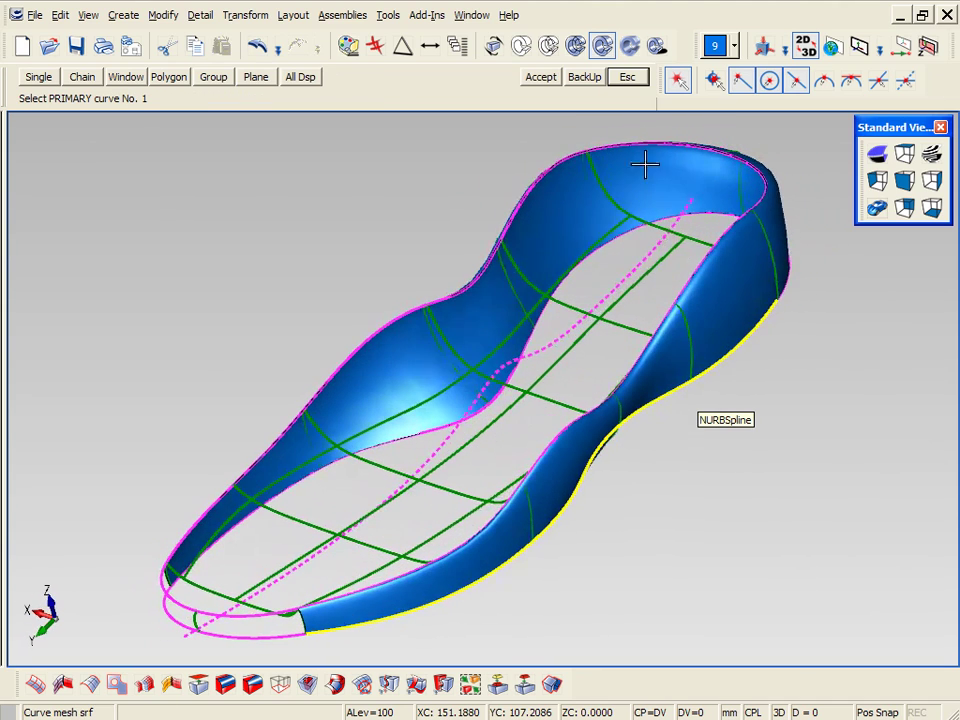
{"action": "left_click", "coordinate": [585, 77]}
{"action": "left_click", "coordinate": [556, 341]}
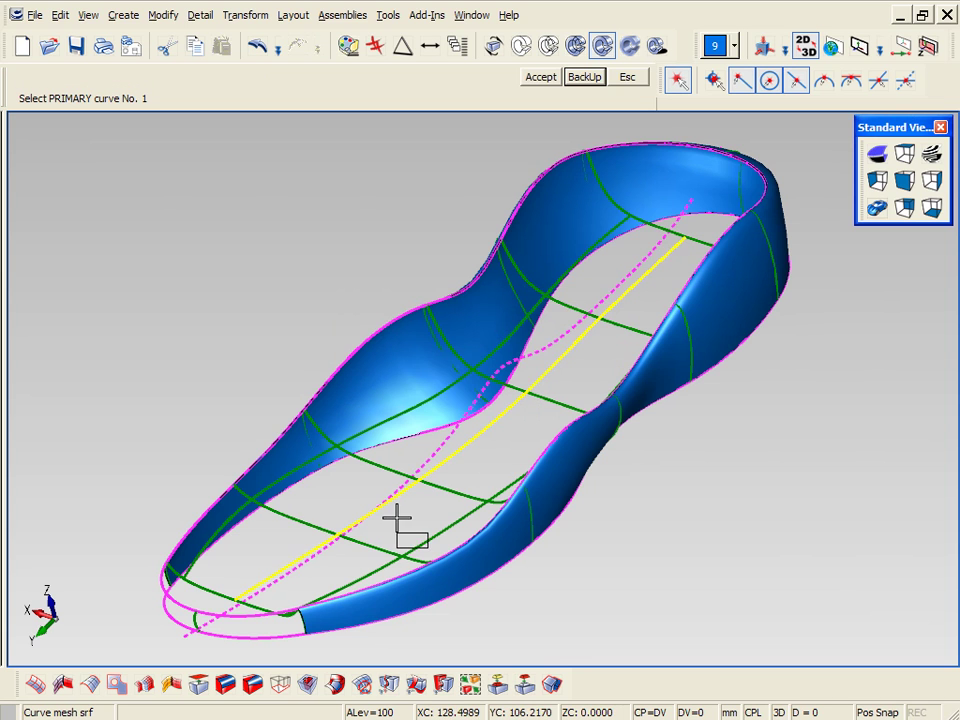
{"action": "left_click", "coordinate": [189, 634]}
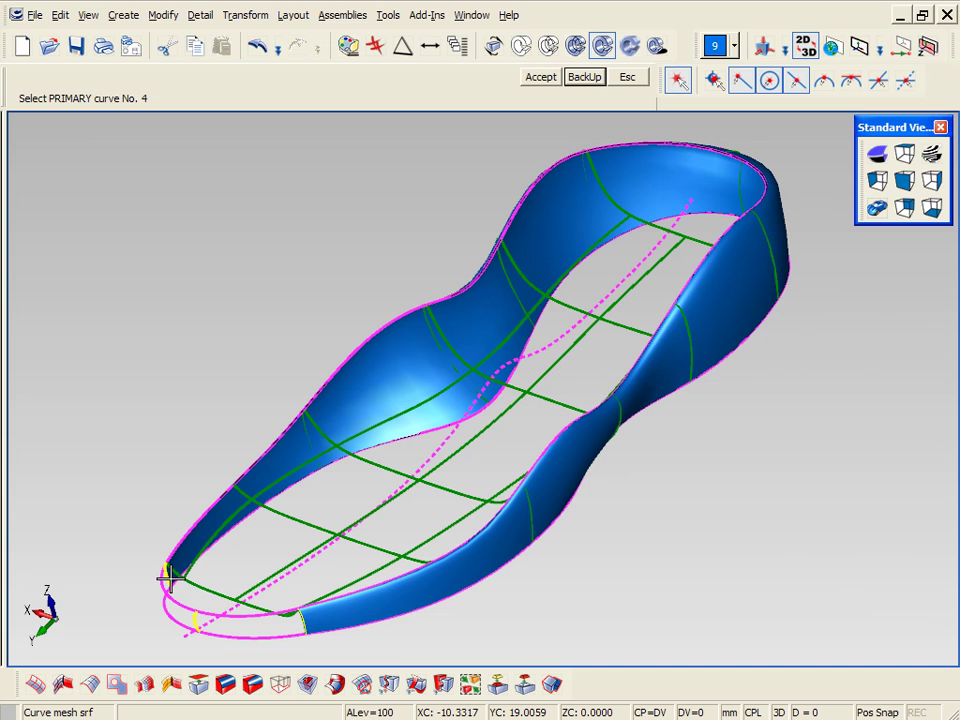
{"action": "key", "text": "Return"}
{"action": "left_click", "coordinate": [178, 598]}
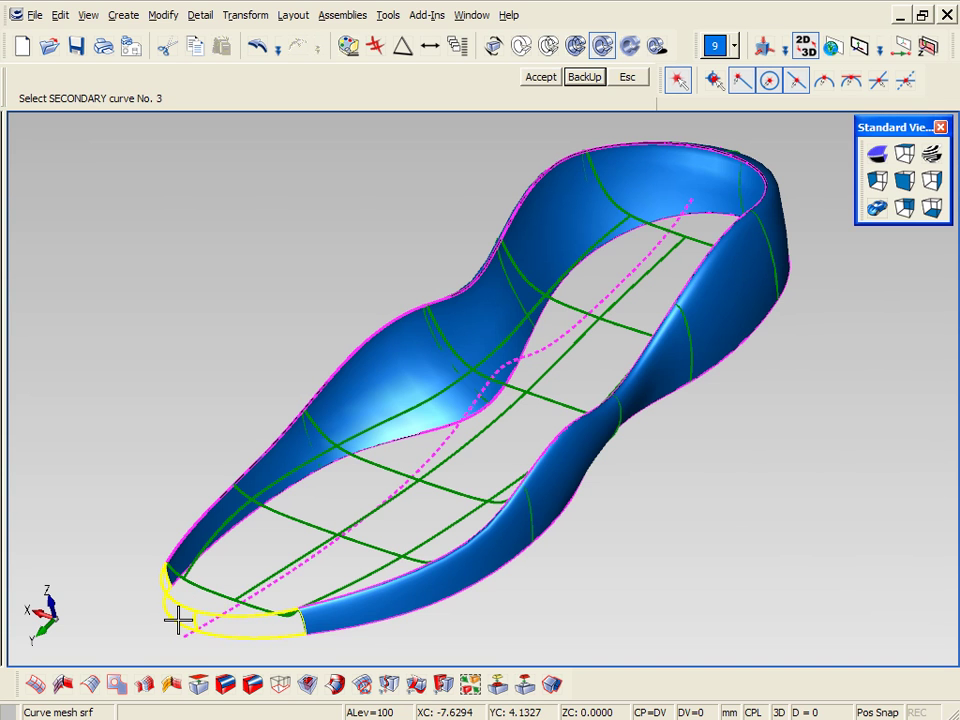
{"action": "key", "text": "Return"}
{"action": "middle_click_drag", "start_coordinate": [117, 476], "coordinate": [125, 466]}
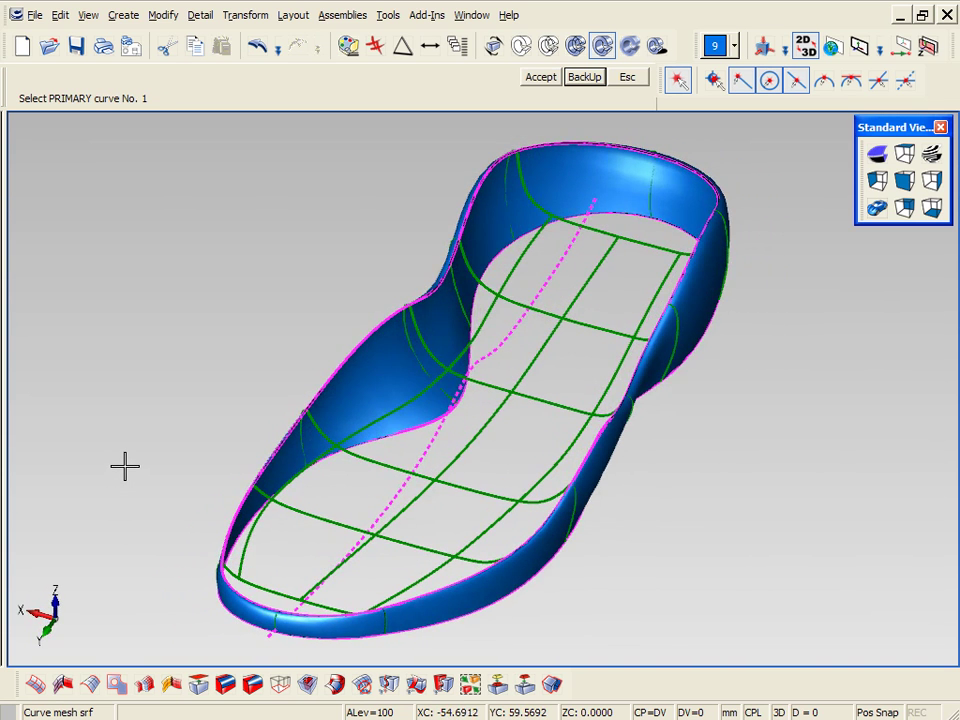
{"action": "key", "text": "Escape"}
Match the toe surface to the side wall at its right-hand seam, with tangency, snapped corner points and the second surface modified
{"action": "left_click", "coordinate": [62, 684]}
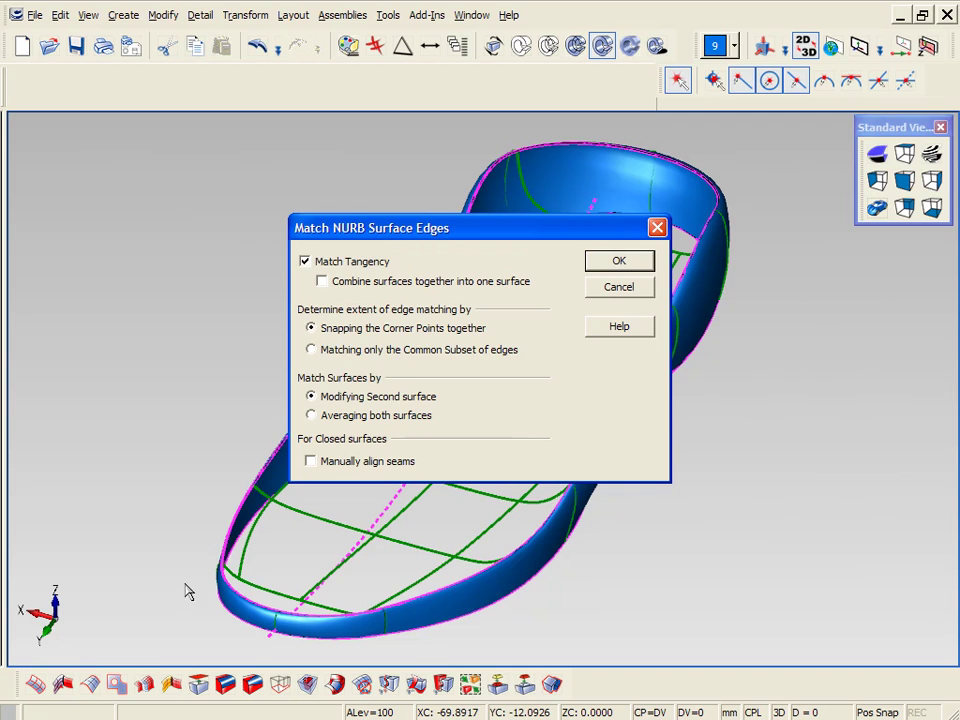
{"action": "left_click", "coordinate": [620, 262]}
{"action": "left_click", "coordinate": [397, 614]}
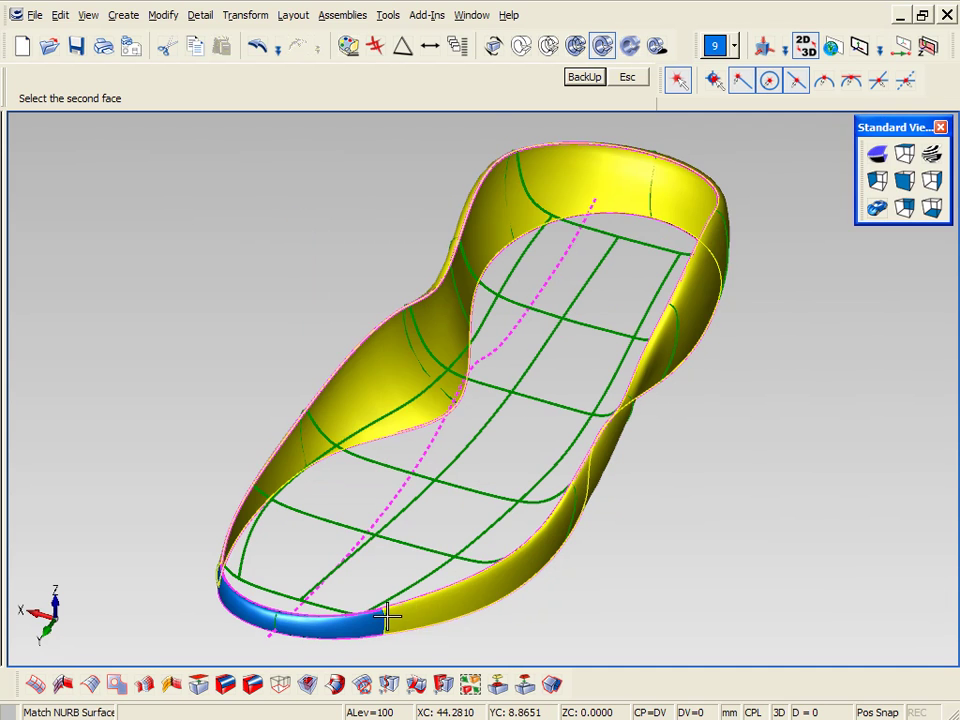
{"action": "left_click", "coordinate": [380, 620]}
{"action": "left_click", "coordinate": [373, 620]}
{"action": "left_click", "coordinate": [403, 617]}
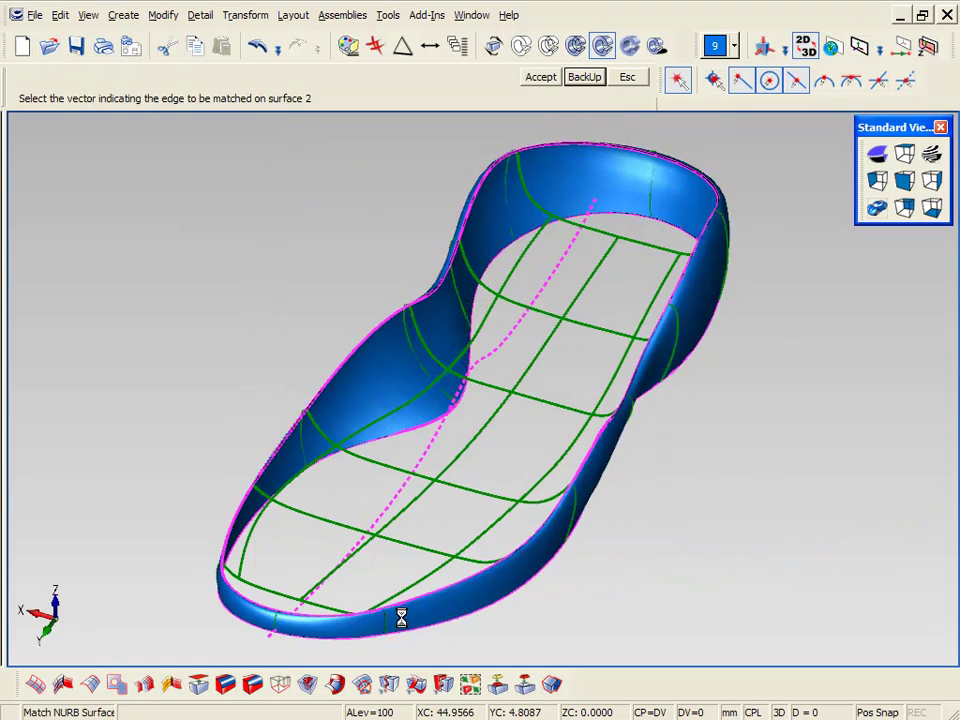
Match the toe surface to the side wall at the opposite, left-hand seam using the same edge-matching settings
{"action": "left_click", "coordinate": [222, 540]}
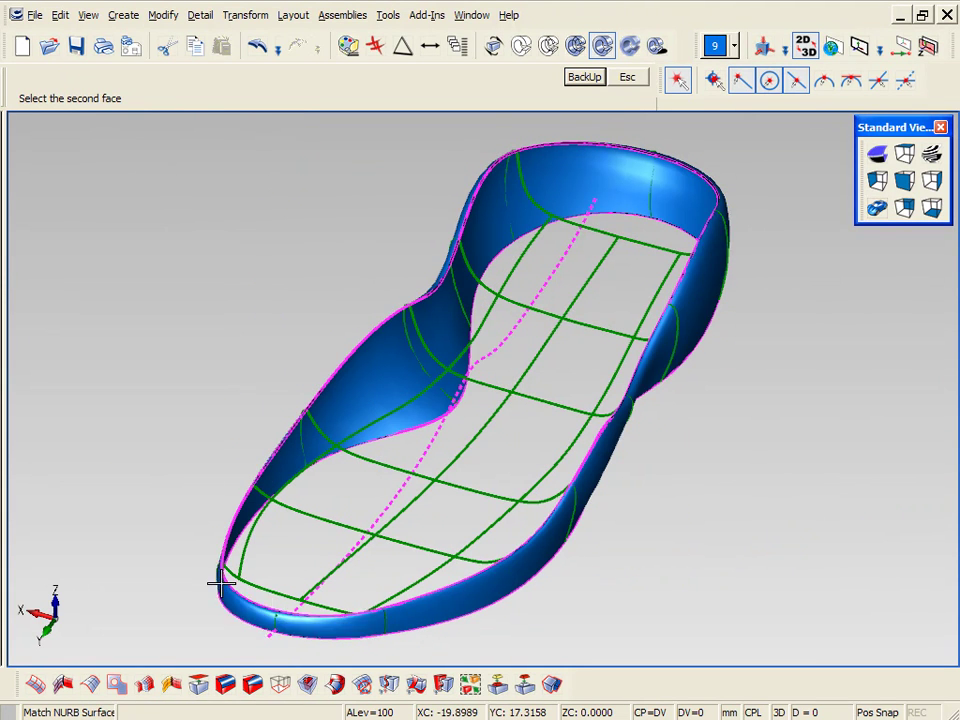
{"action": "left_click", "coordinate": [215, 548]}
{"action": "left_click", "coordinate": [215, 548]}
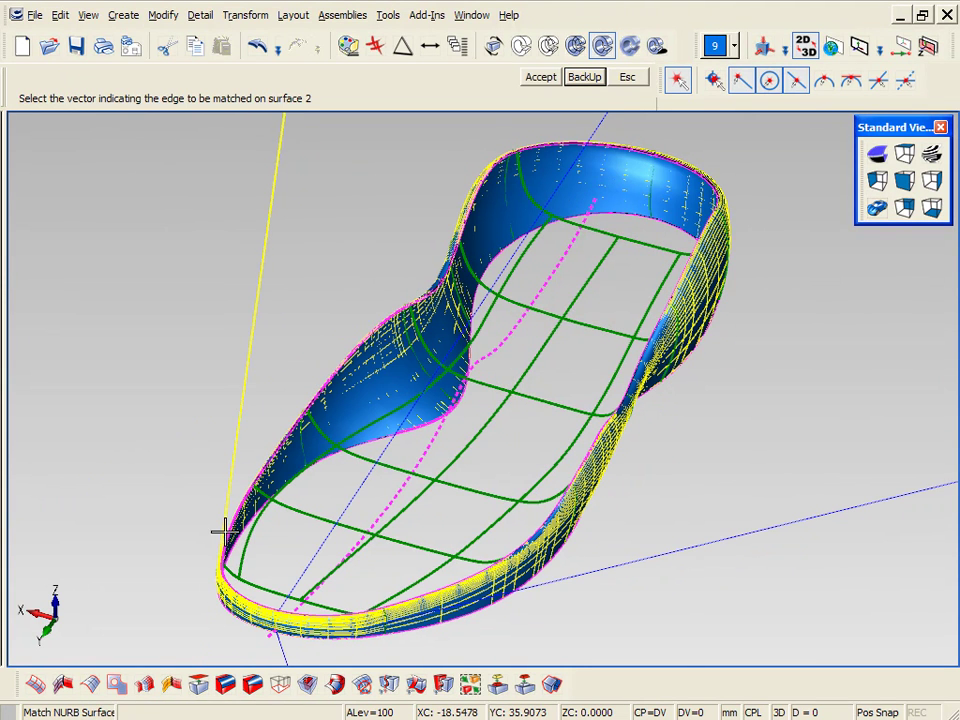
{"action": "left_click", "coordinate": [222, 532]}
{"action": "key", "text": "Escape"}
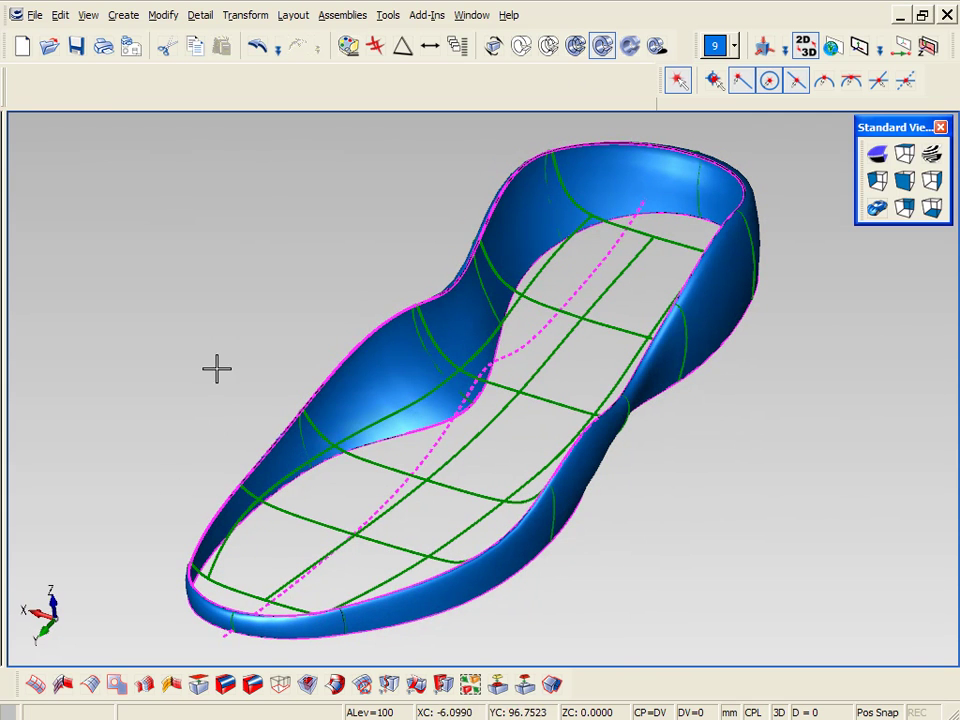
Start a footbed curve mesh surface with fit 0.001 and chain selection off, picking the five lengthwise curves from rim to rim as primaries
{"action": "left_click", "coordinate": [38, 686]}
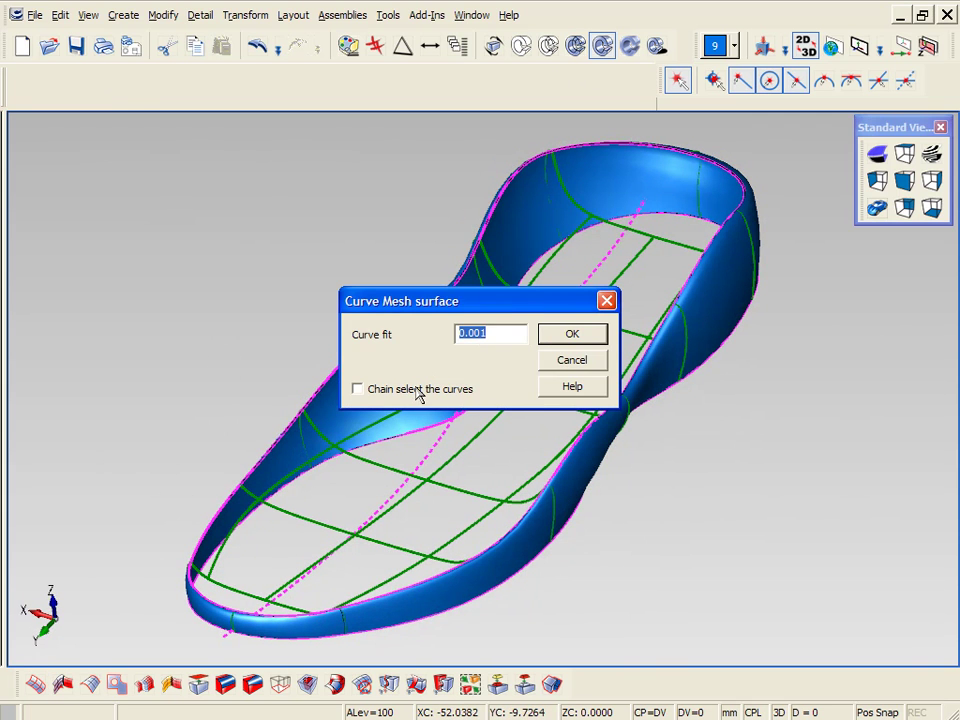
{"action": "left_click", "coordinate": [549, 340]}
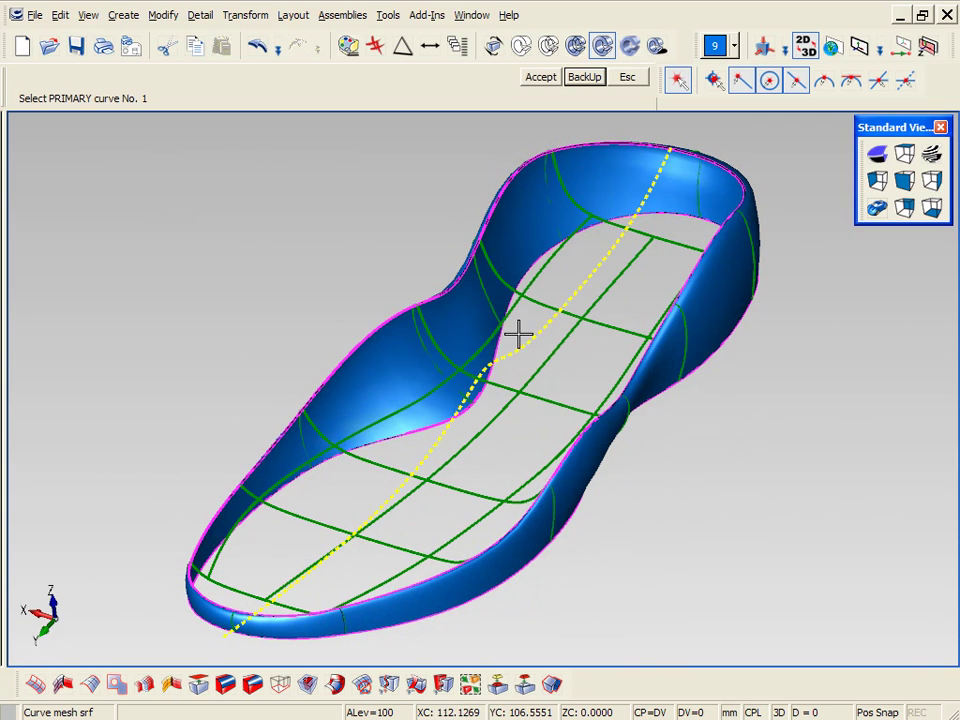
{"action": "left_click", "coordinate": [371, 327]}
{"action": "left_click", "coordinate": [407, 407]}
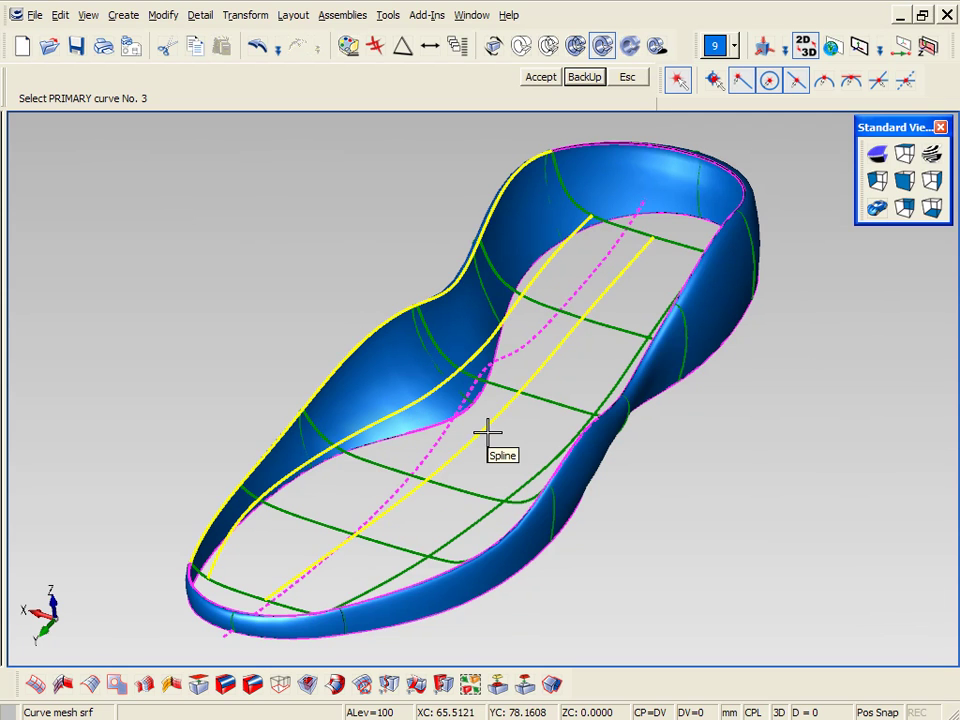
{"action": "left_click", "coordinate": [490, 432]}
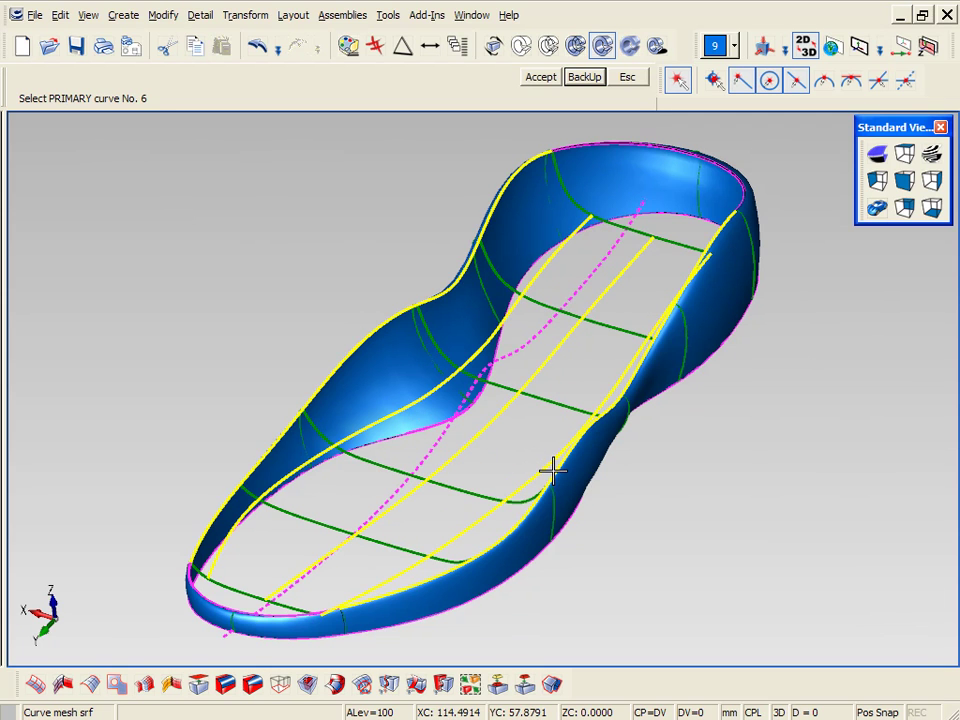
{"action": "key", "text": "Return"}
Pick the six cross curves from toe to heel as secondary curves and generate the footbed surface
{"action": "left_click", "coordinate": [313, 604]}
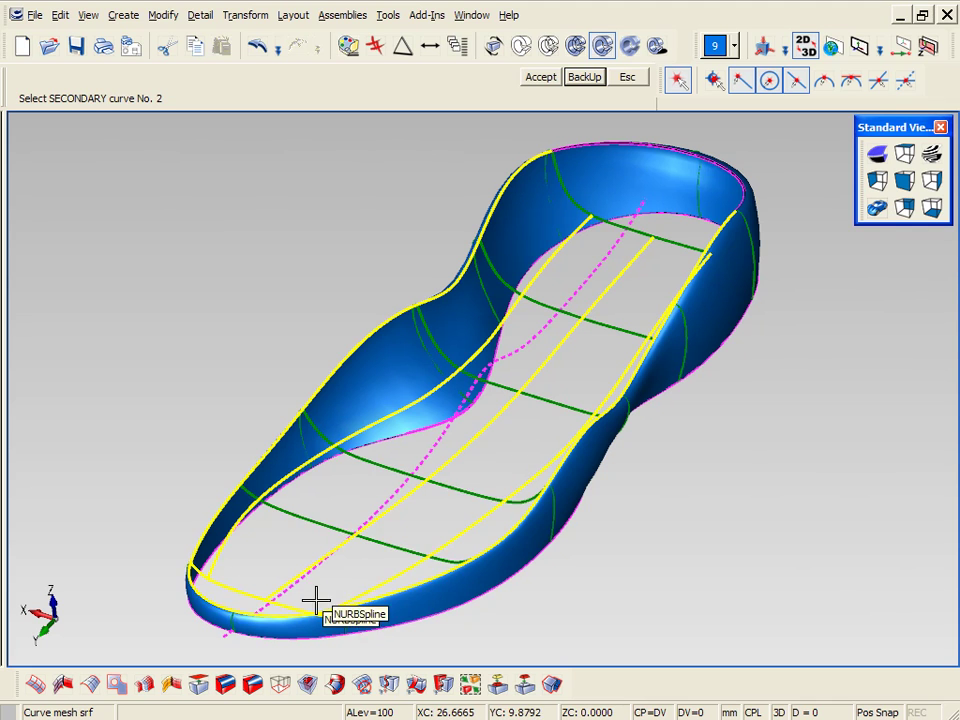
{"action": "left_click", "coordinate": [383, 548]}
{"action": "left_click", "coordinate": [449, 488]}
{"action": "left_click", "coordinate": [542, 408]}
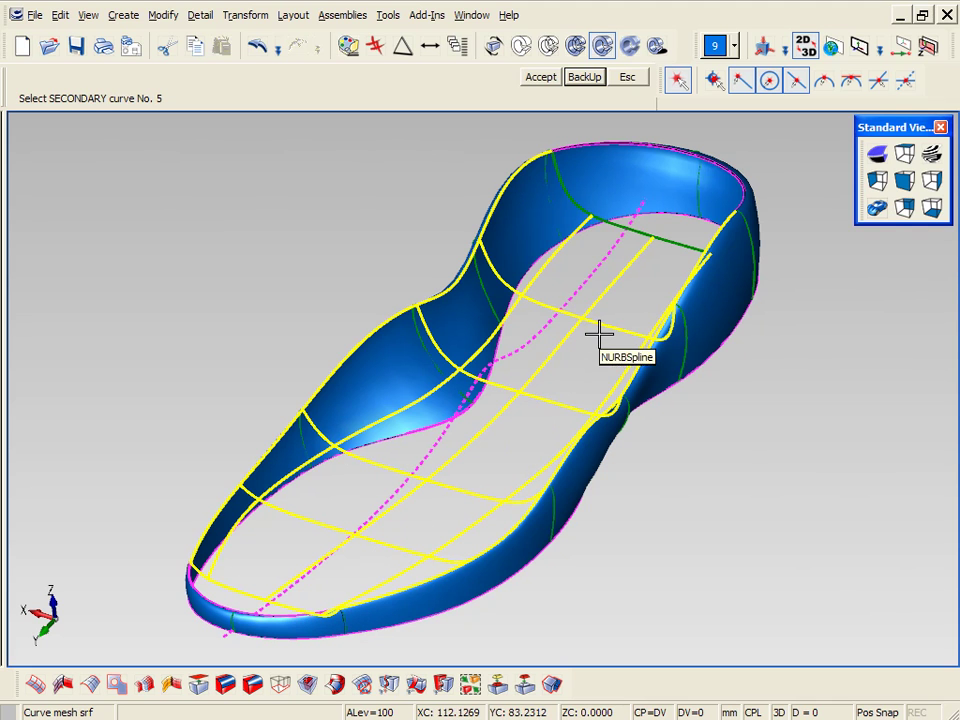
{"action": "left_click", "coordinate": [600, 325]}
{"action": "left_click", "coordinate": [673, 247]}
{"action": "key", "text": "Return"}
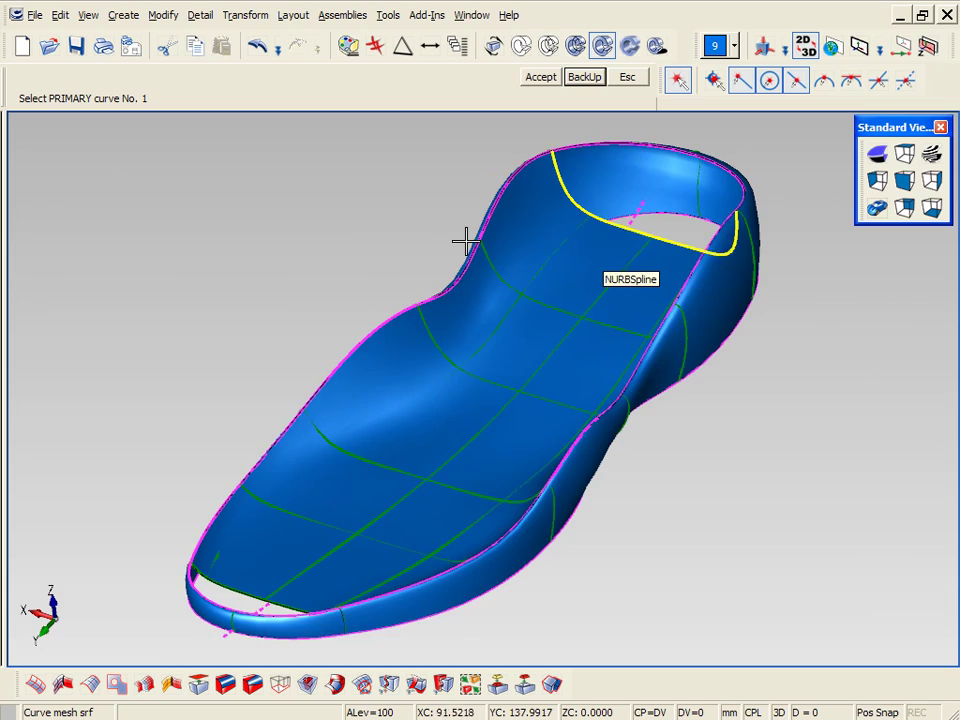
{"action": "middle_click_drag", "start_coordinate": [467, 242], "coordinate": [372, 240]}
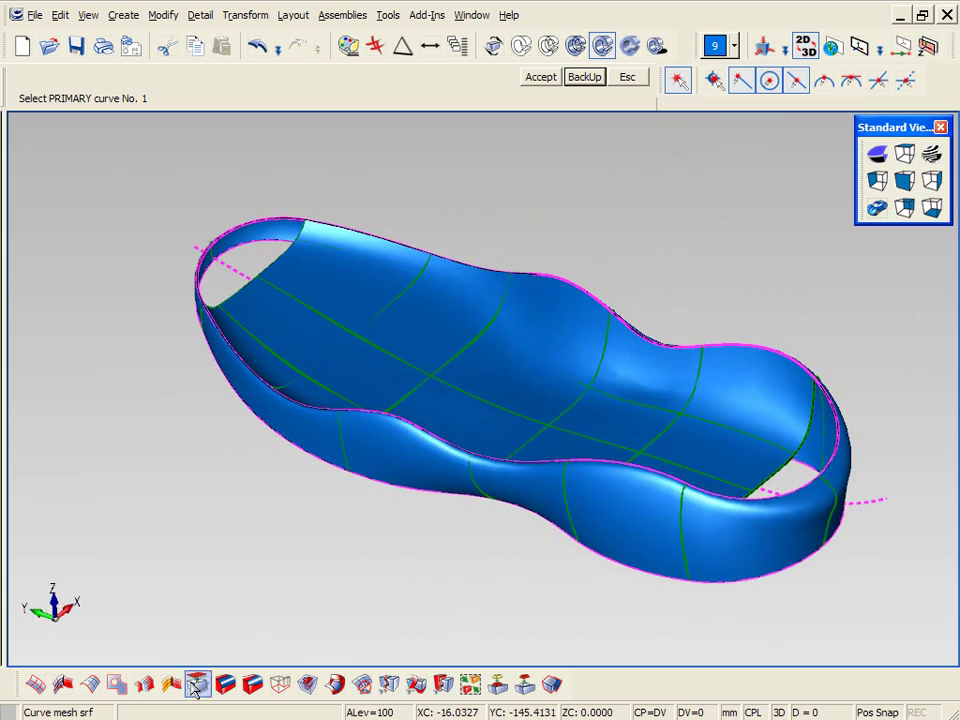
{"action": "key", "text": "Escape"}
Cover the toe opening with a surface tangent to the footbed's end edge and non-tangent to the toe rim curve, using default cover options
{"action": "left_click", "coordinate": [333, 685]}
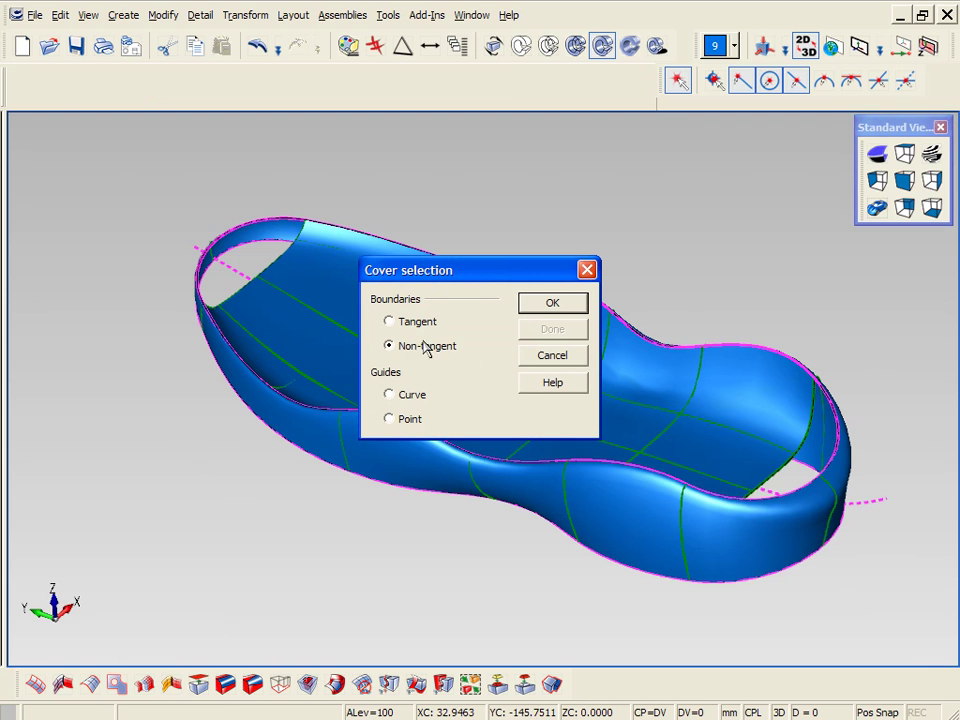
{"action": "left_click", "coordinate": [546, 308]}
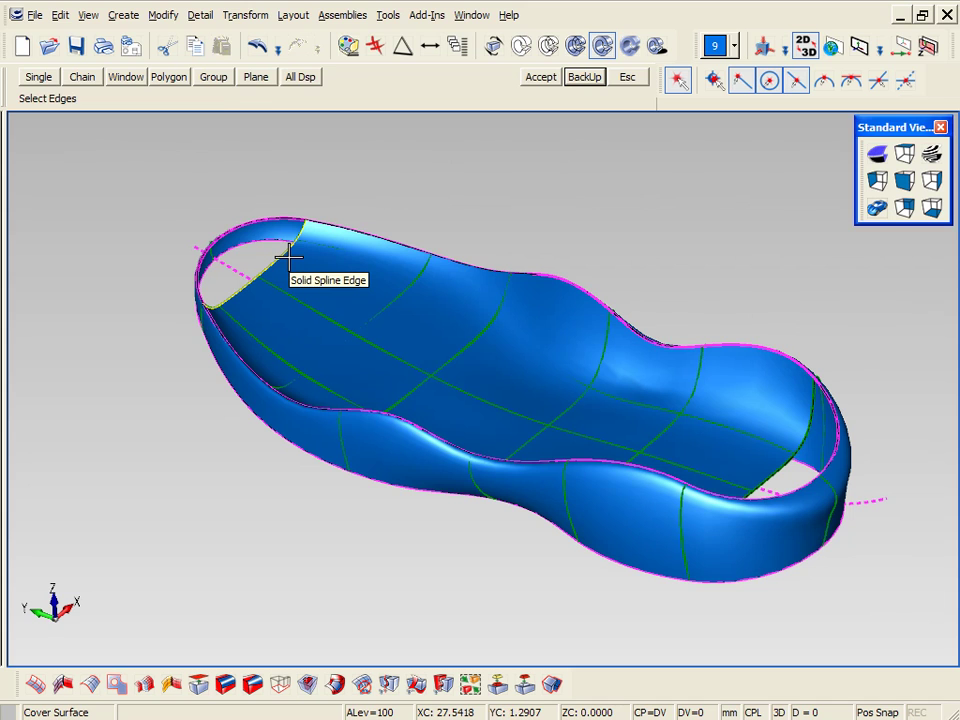
{"action": "left_click", "coordinate": [288, 257]}
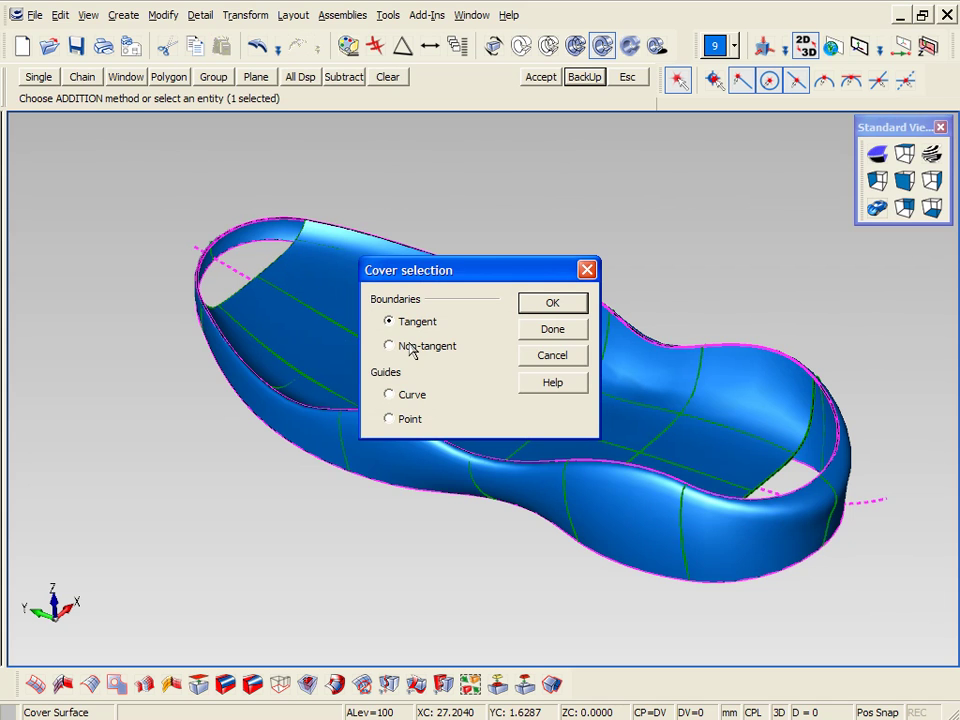
{"action": "left_click", "coordinate": [519, 309]}
{"action": "left_click", "coordinate": [283, 221]}
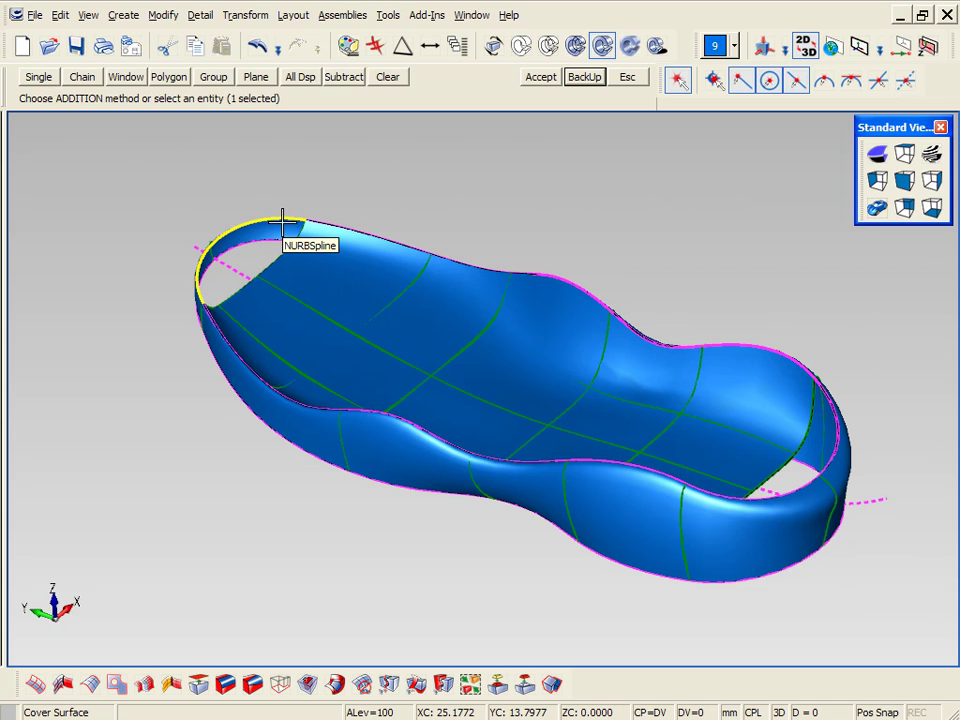
{"action": "left_click", "coordinate": [552, 330]}
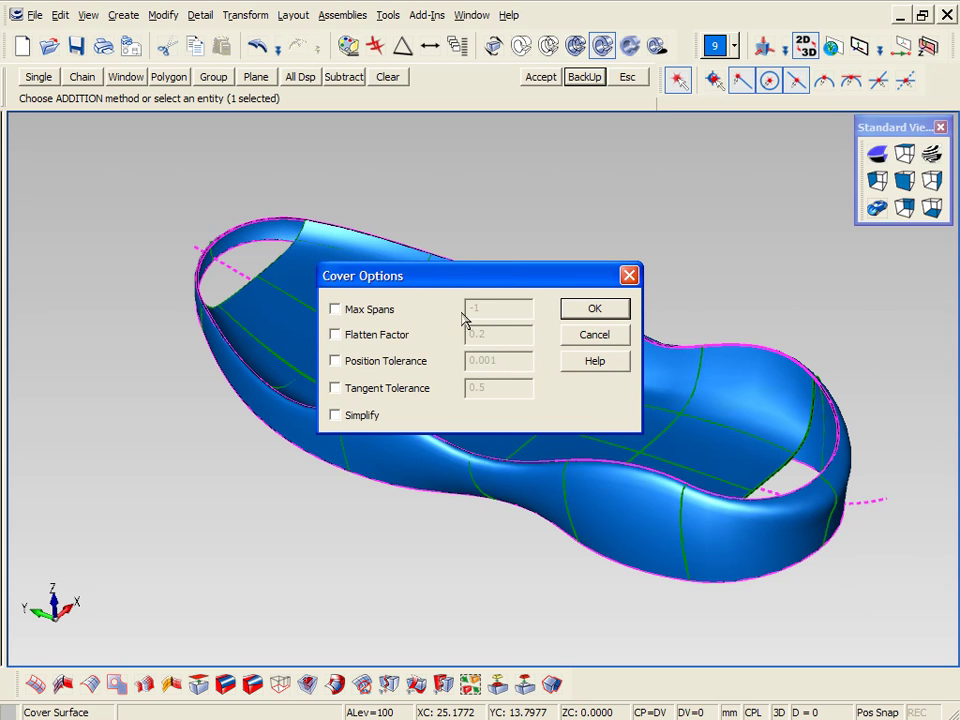
{"action": "left_click", "coordinate": [580, 312]}
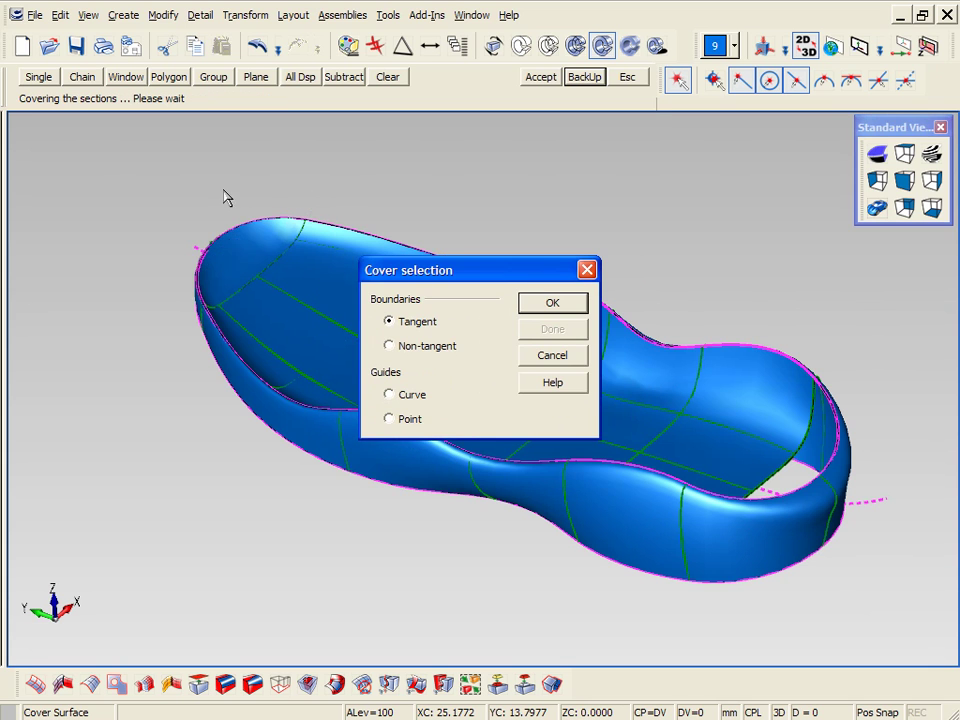
{"action": "left_click", "coordinate": [539, 353]}
Untrim the entire face of the toe cover surface, and undo the untrim
{"action": "middle_click_drag", "start_coordinate": [331, 219], "coordinate": [289, 213]}
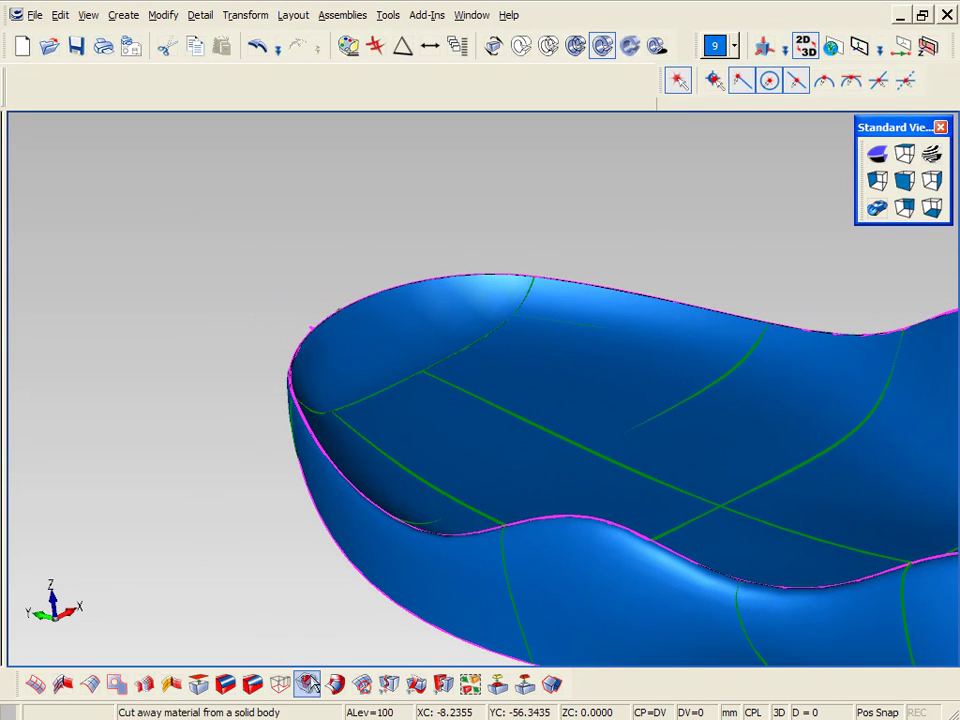
{"action": "left_click", "coordinate": [362, 685]}
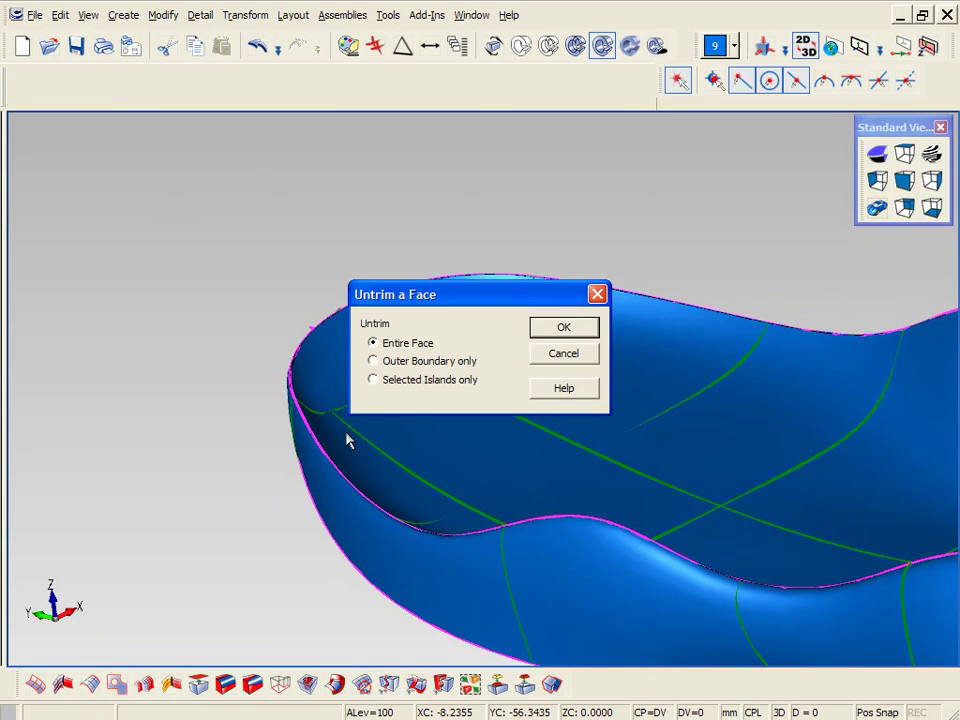
{"action": "left_click", "coordinate": [535, 334]}
{"action": "left_click", "coordinate": [431, 315]}
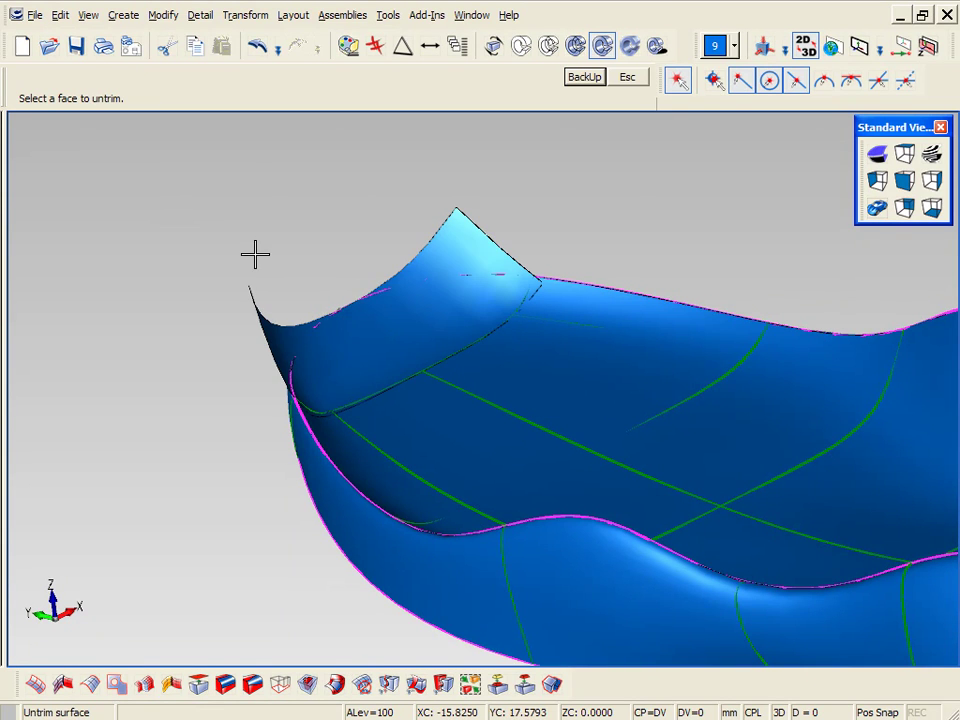
{"action": "middle_click_drag", "start_coordinate": [253, 312], "coordinate": [317, 306]}
{"action": "key", "text": "Escape"}
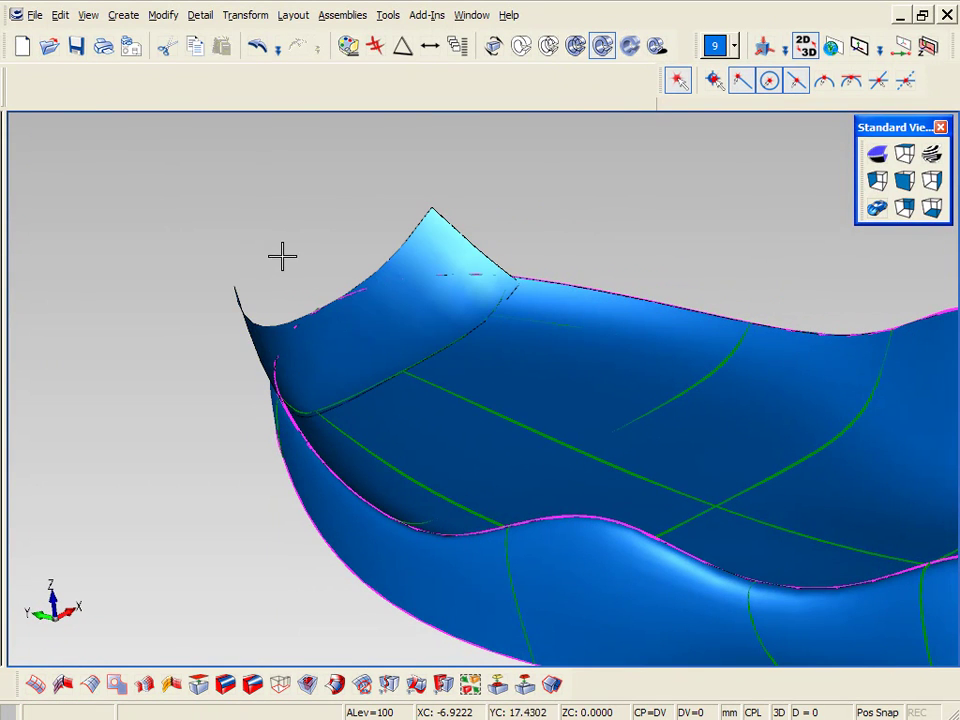
{"action": "key", "text": "ctrl+z"}
Cover the heel opening with a surface tangent to the footbed's end edge and non-tangent to the heel rim curve, using default cover options
{"action": "middle_click_drag", "start_coordinate": [282, 245], "coordinate": [282, 244]}
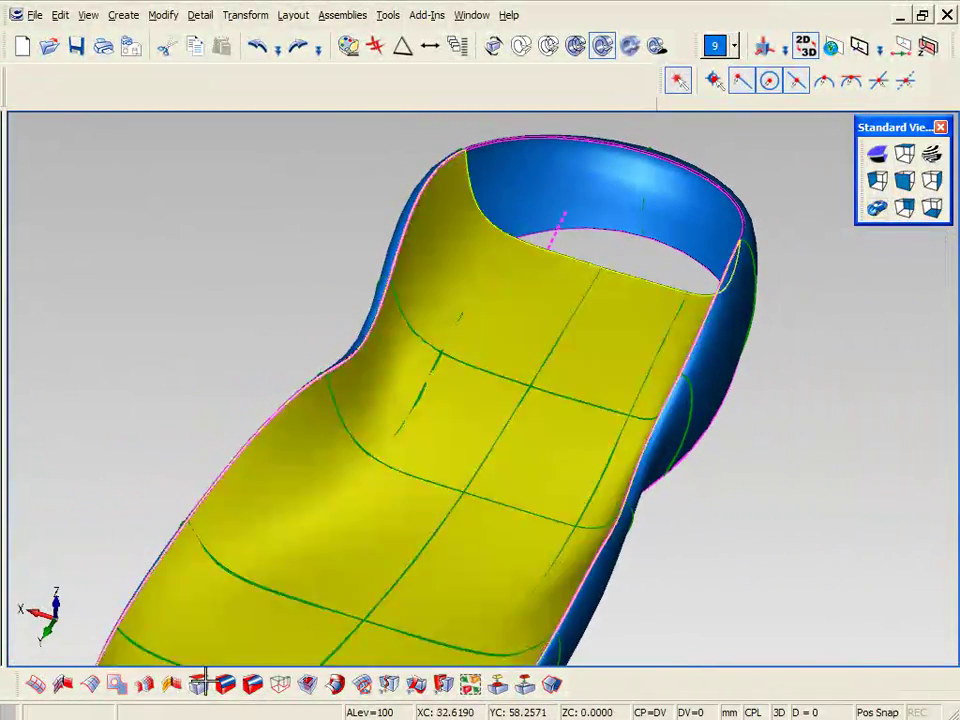
{"action": "left_click", "coordinate": [333, 684]}
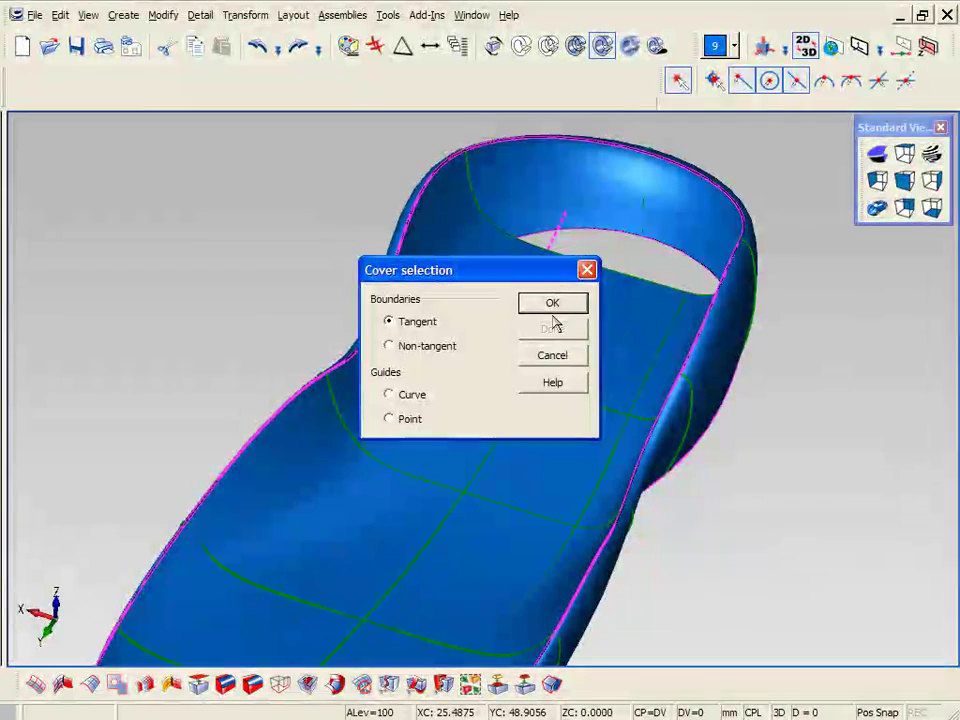
{"action": "left_click", "coordinate": [553, 302]}
{"action": "left_click", "coordinate": [592, 272]}
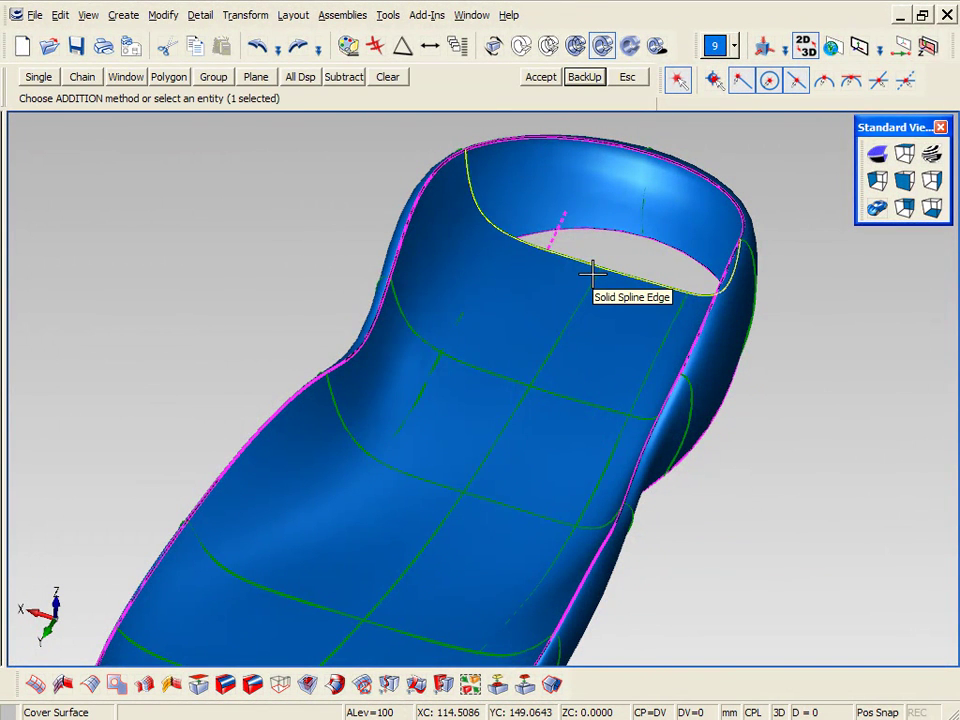
{"action": "middle_click", "coordinate": [592, 272]}
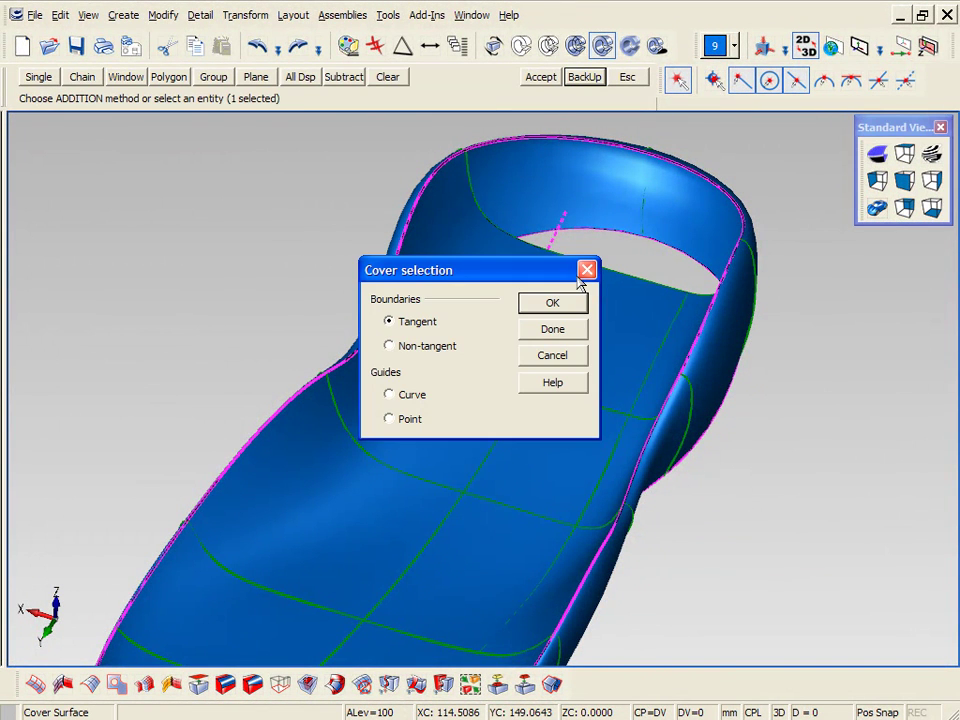
{"action": "left_click", "coordinate": [538, 308]}
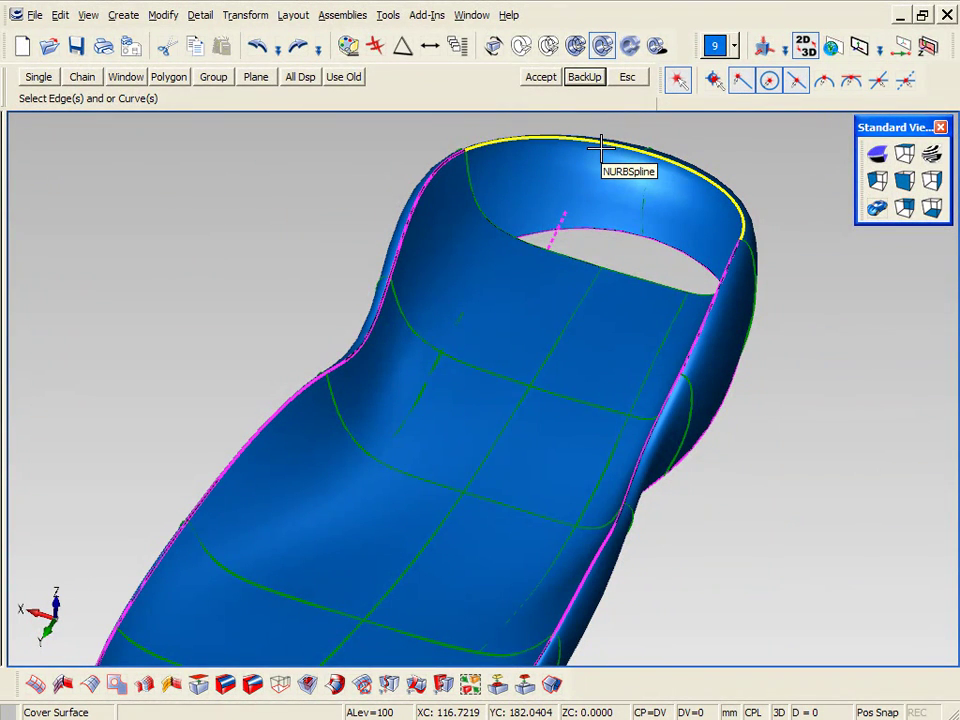
{"action": "left_click", "coordinate": [601, 146]}
{"action": "key", "text": "Return"}
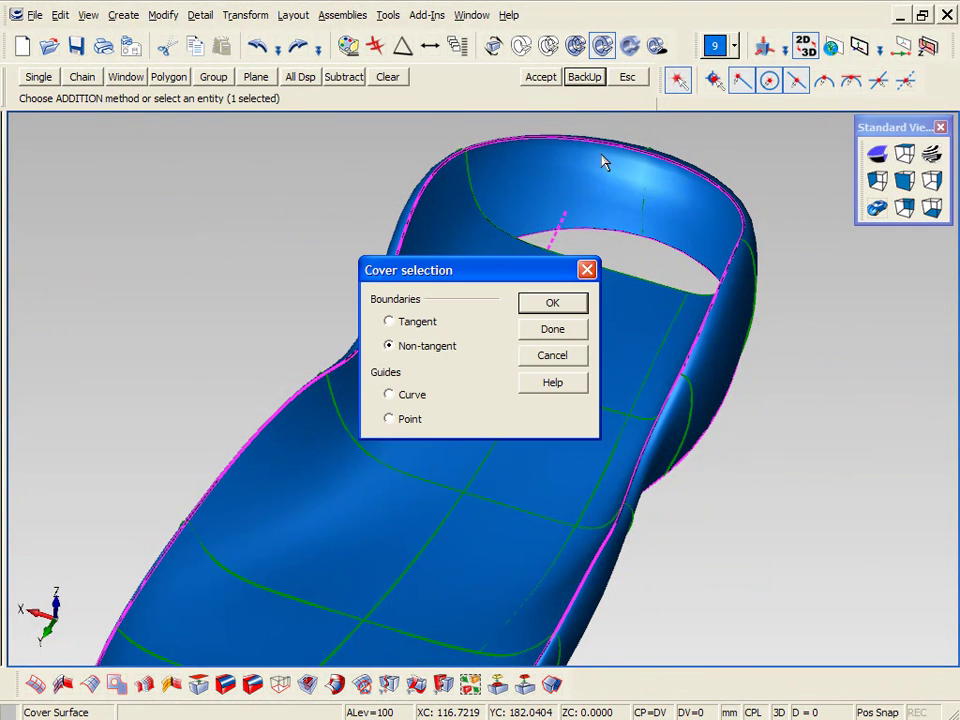
{"action": "left_click", "coordinate": [552, 331]}
{"action": "left_click", "coordinate": [576, 311]}
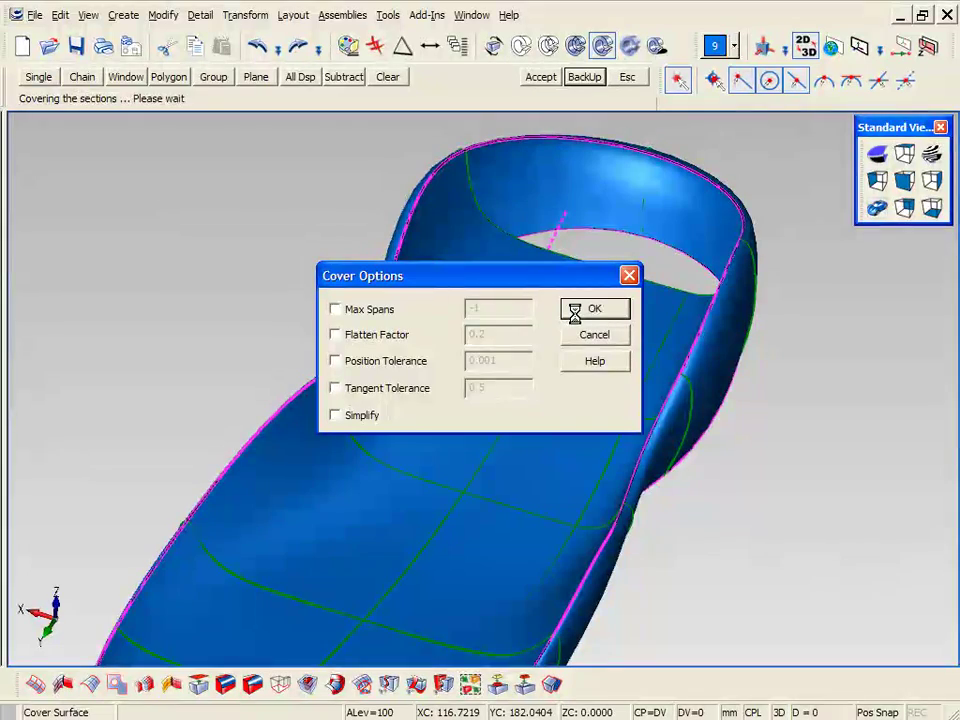
{"action": "left_click", "coordinate": [578, 356]}
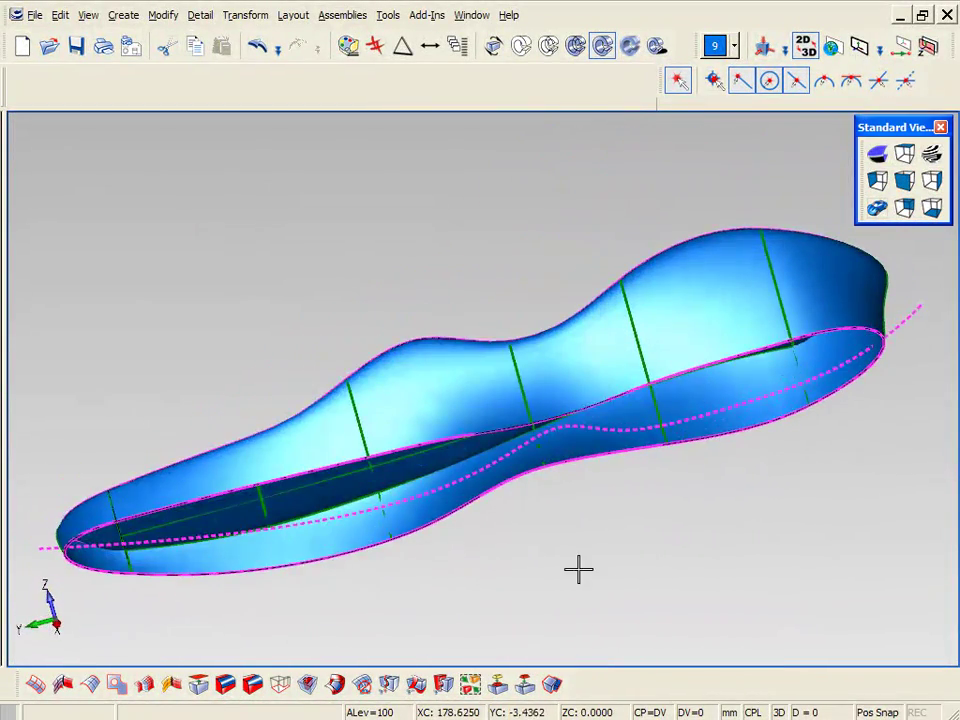
Create an exact-fit ruled surface between the two lengthwise bottom curves of the side wall, with chain selection off
{"action": "left_click", "coordinate": [89, 684]}
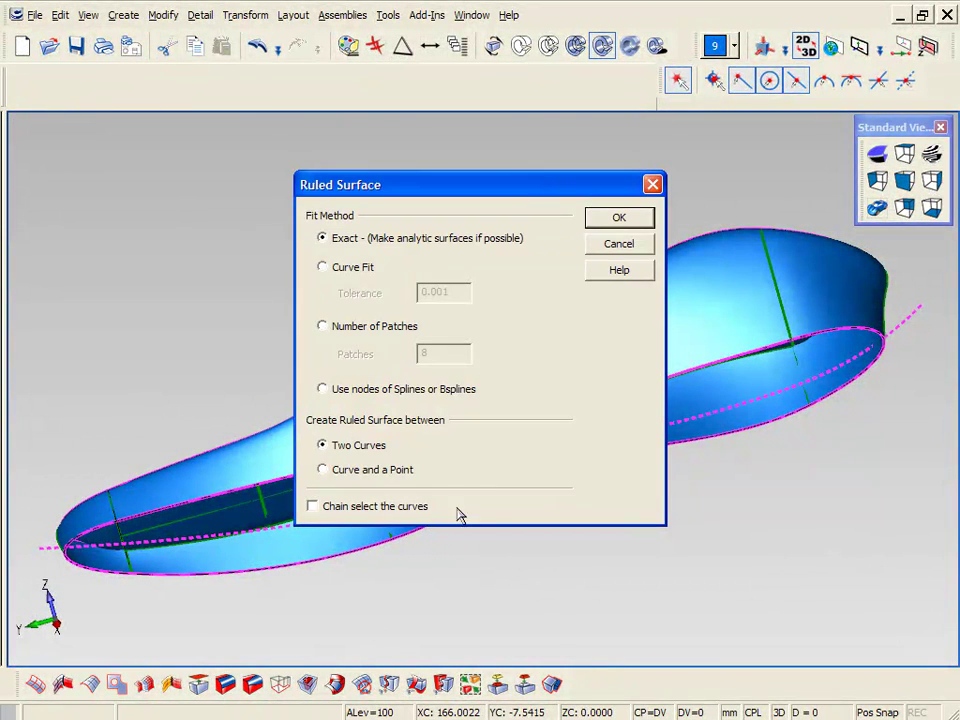
{"action": "left_click", "coordinate": [619, 216]}
{"action": "left_click", "coordinate": [686, 363]}
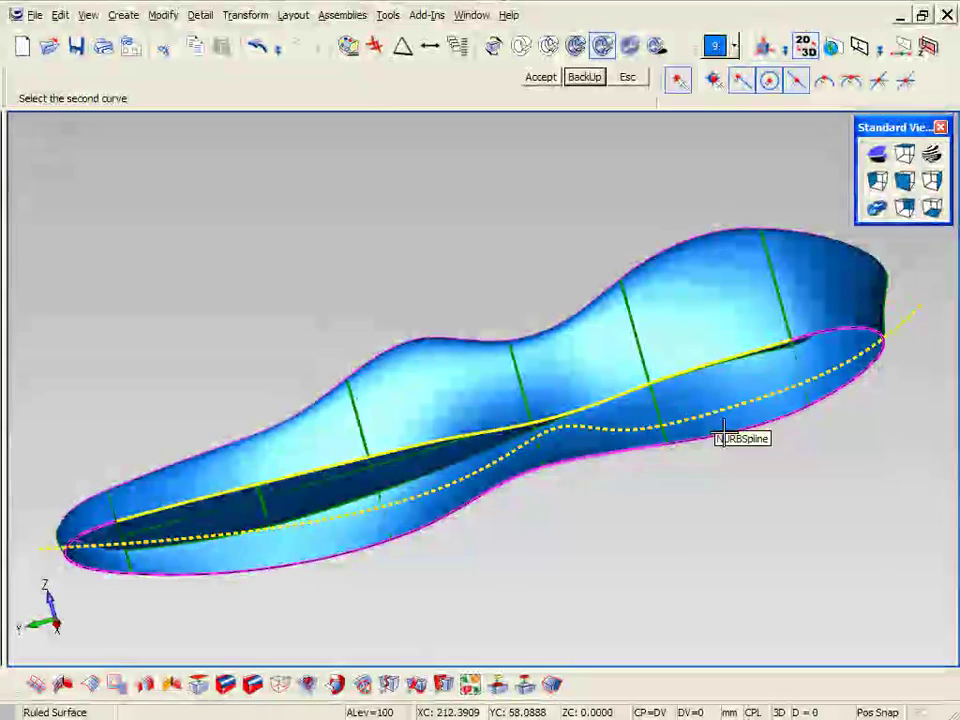
{"action": "left_click", "coordinate": [724, 428]}
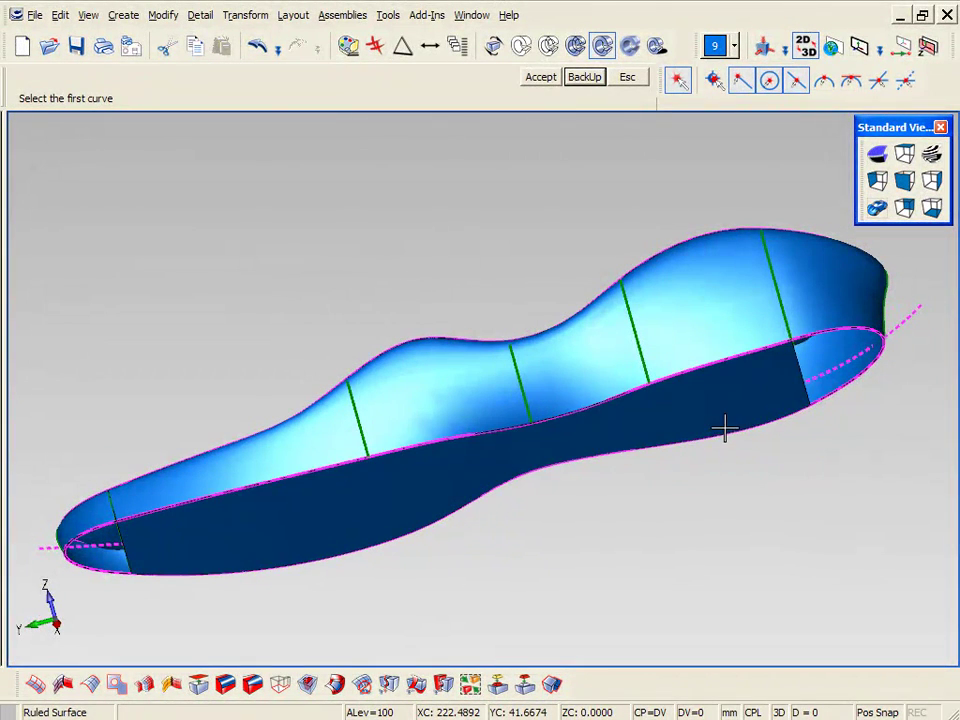
Close the bottom's heel and toe ends with ruled surfaces between the flat bottom's end edges and the rounded end curves
{"action": "left_click", "coordinate": [790, 366]}
{"action": "left_click", "coordinate": [836, 325]}
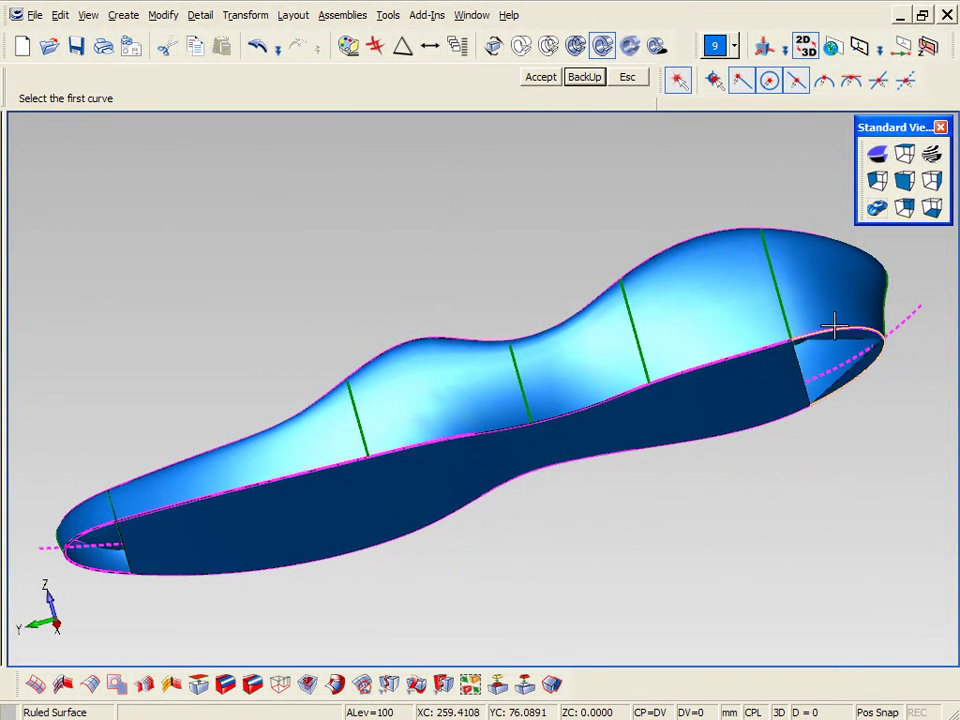
{"action": "left_click", "coordinate": [107, 530]}
{"action": "left_click", "coordinate": [100, 530]}
Stitch all the sole's sheet bodies together into one solid by window selection
{"action": "middle_click_drag", "start_coordinate": [94, 525], "coordinate": [240, 336]}
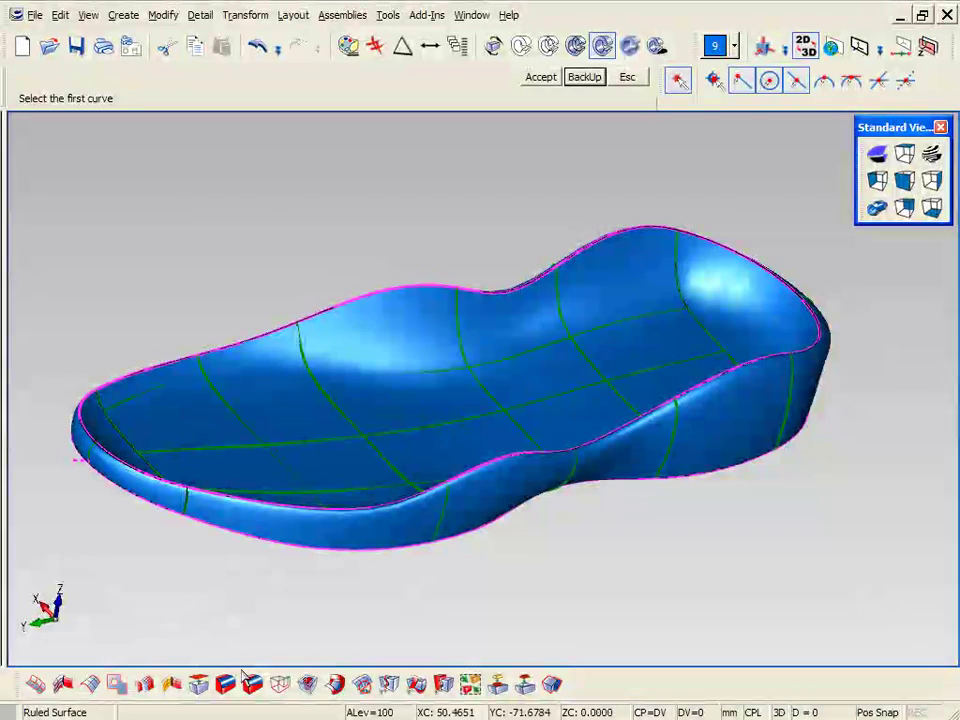
{"action": "left_click", "coordinate": [171, 686]}
{"action": "left_click", "coordinate": [835, 466]}
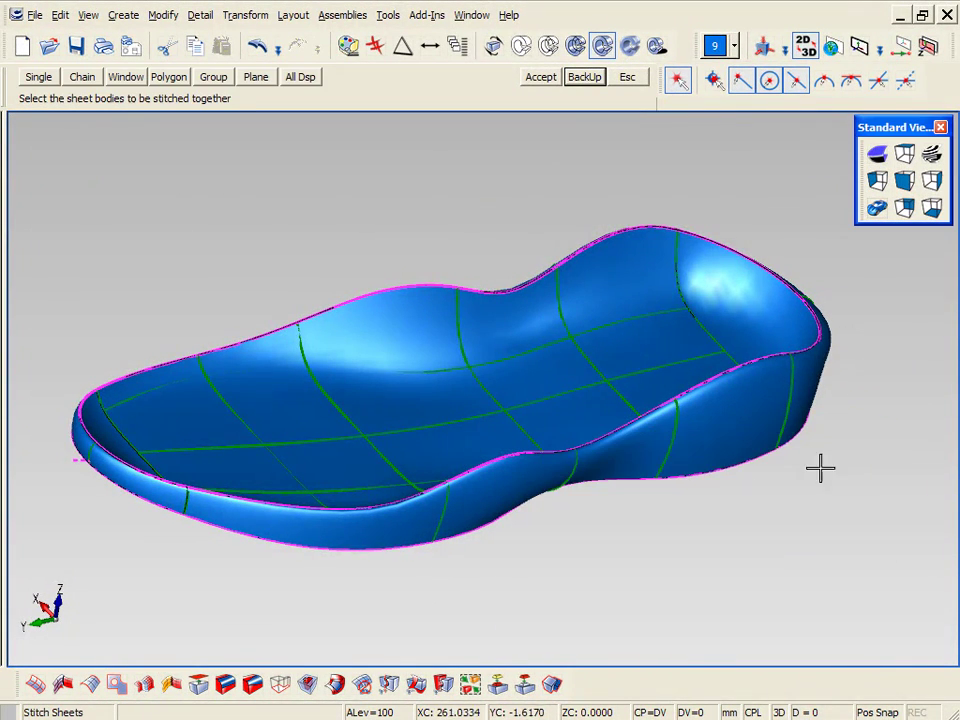
{"action": "middle_click_drag", "start_coordinate": [821, 465], "coordinate": [199, 588]}
{"action": "left_click_drag", "start_coordinate": [222, 535], "coordinate": [774, 229]}
{"action": "middle_click", "coordinate": [774, 230]}
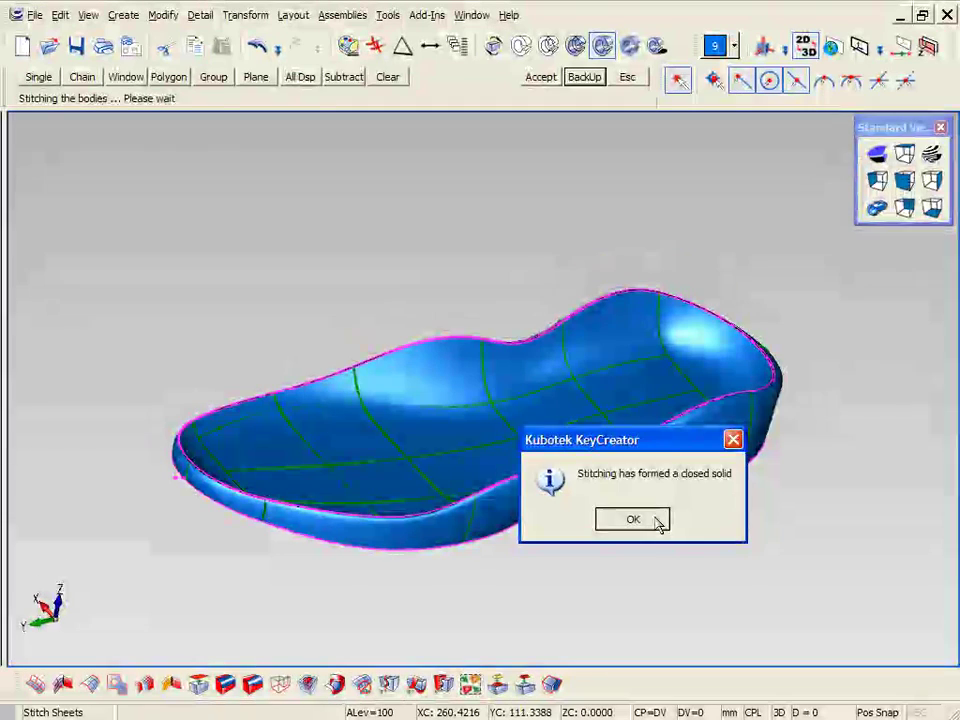
{"action": "left_click", "coordinate": [658, 519]}
Trim the solid to the dashed lengthwise profile curve in the side view, with current view orientation, keeping the upper side
{"action": "left_click", "coordinate": [879, 180]}
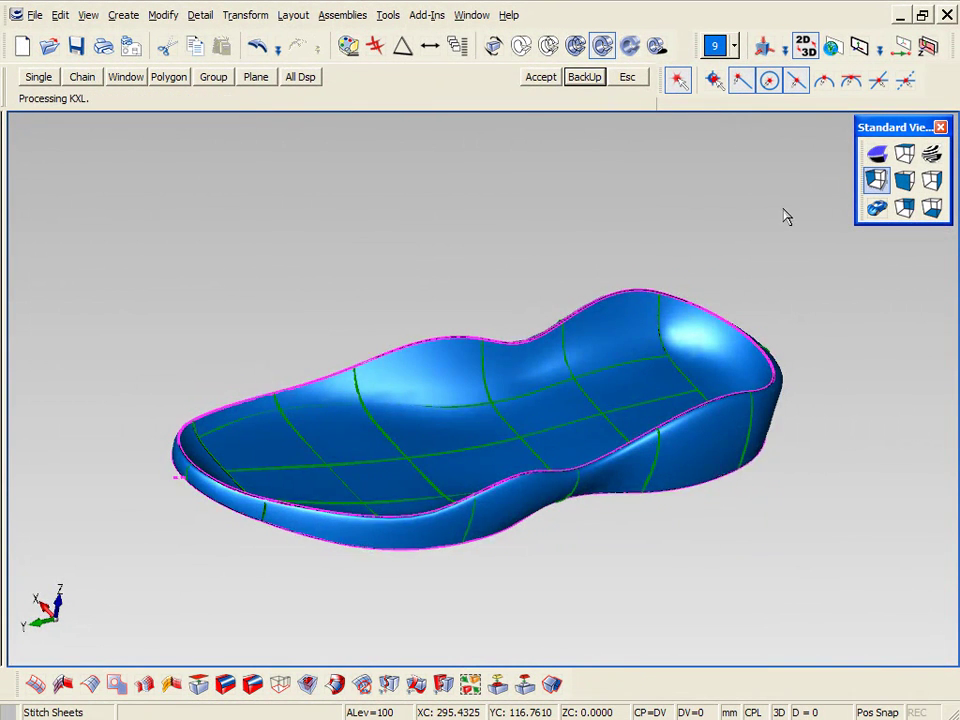
{"action": "key", "text": "Escape"}
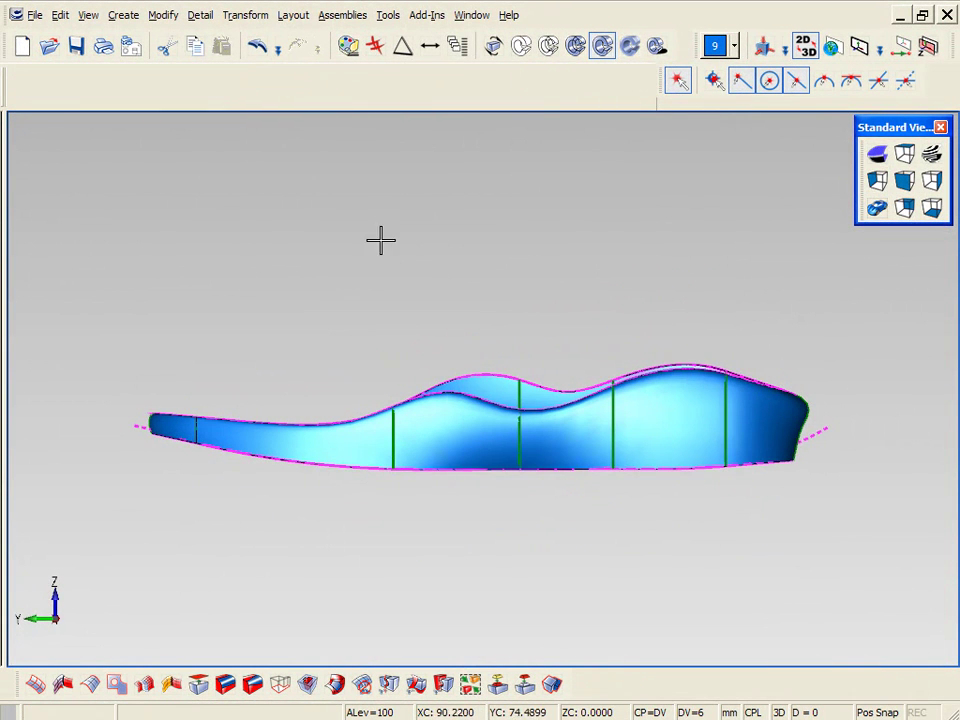
{"action": "left_click", "coordinate": [575, 46]}
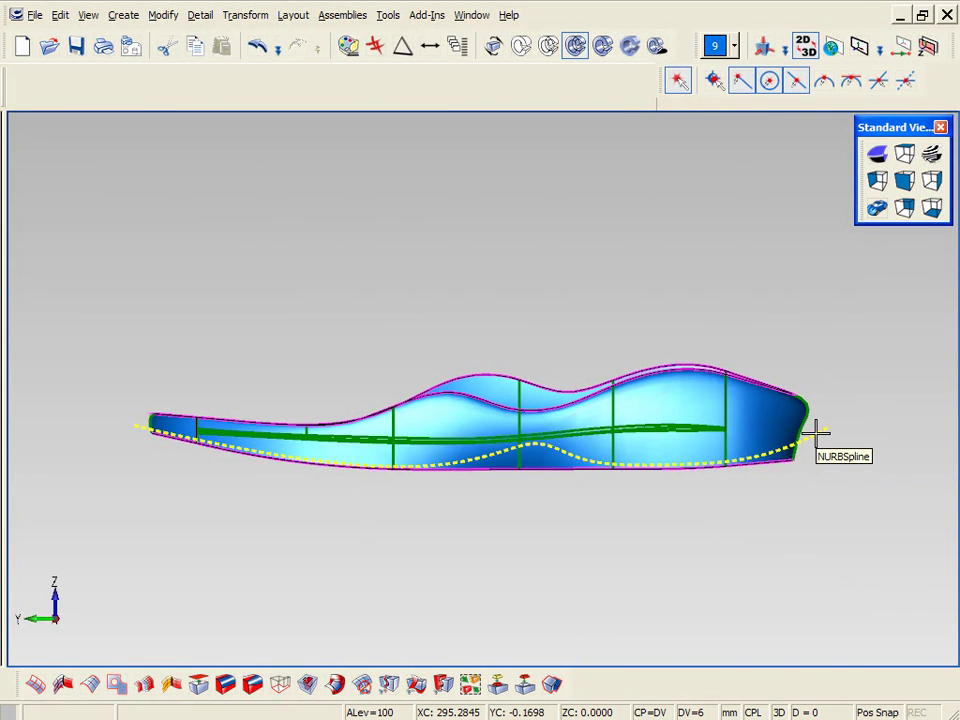
{"action": "left_click", "coordinate": [604, 47]}
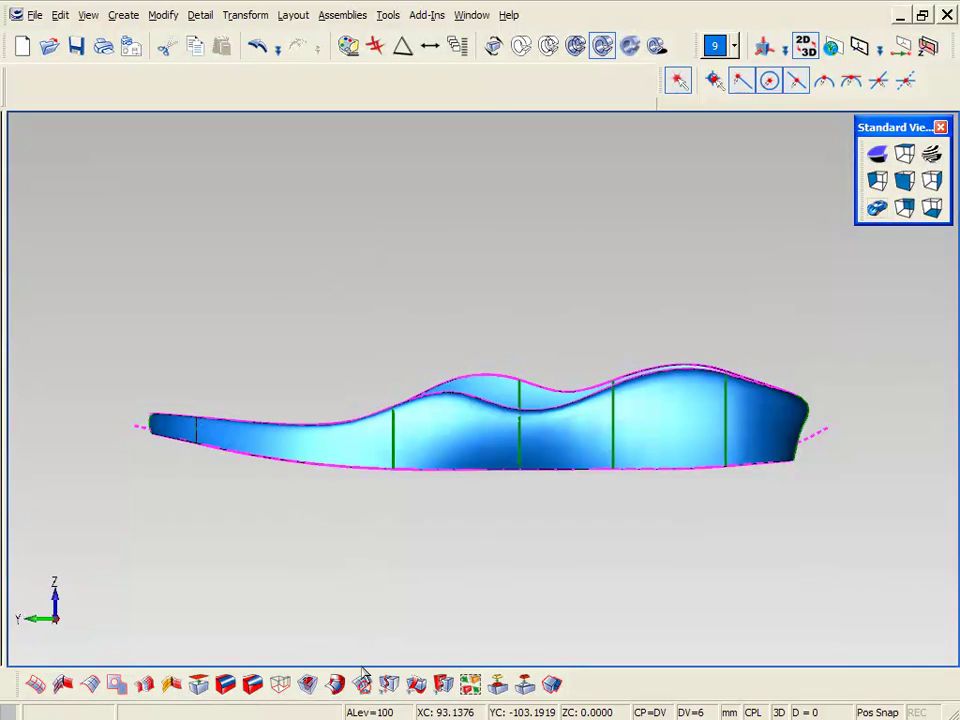
{"action": "left_click", "coordinate": [389, 685]}
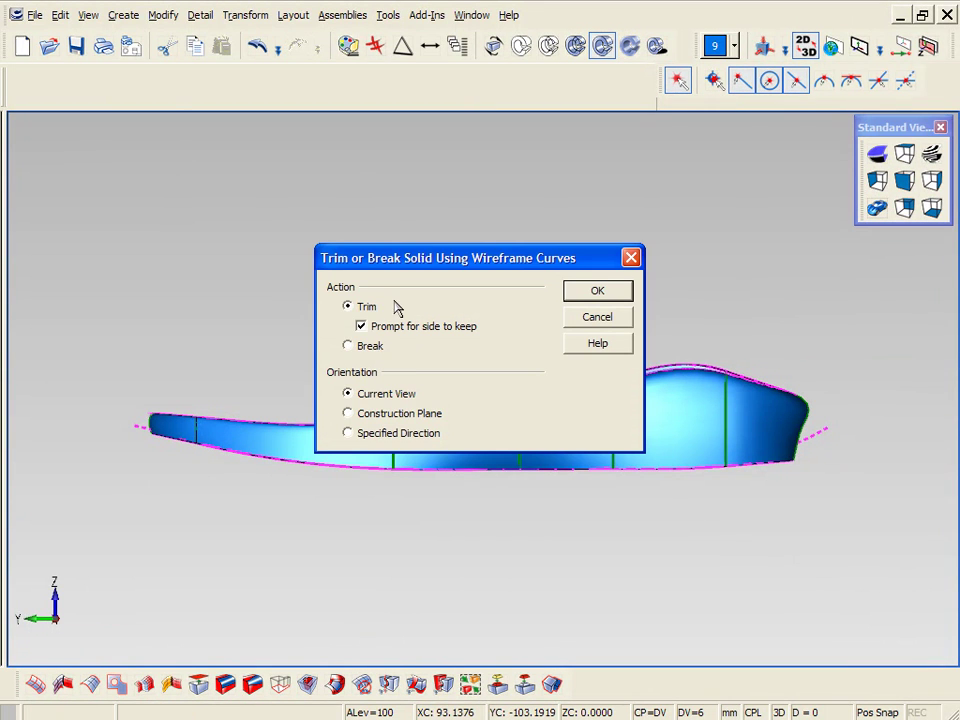
{"action": "left_click", "coordinate": [580, 292]}
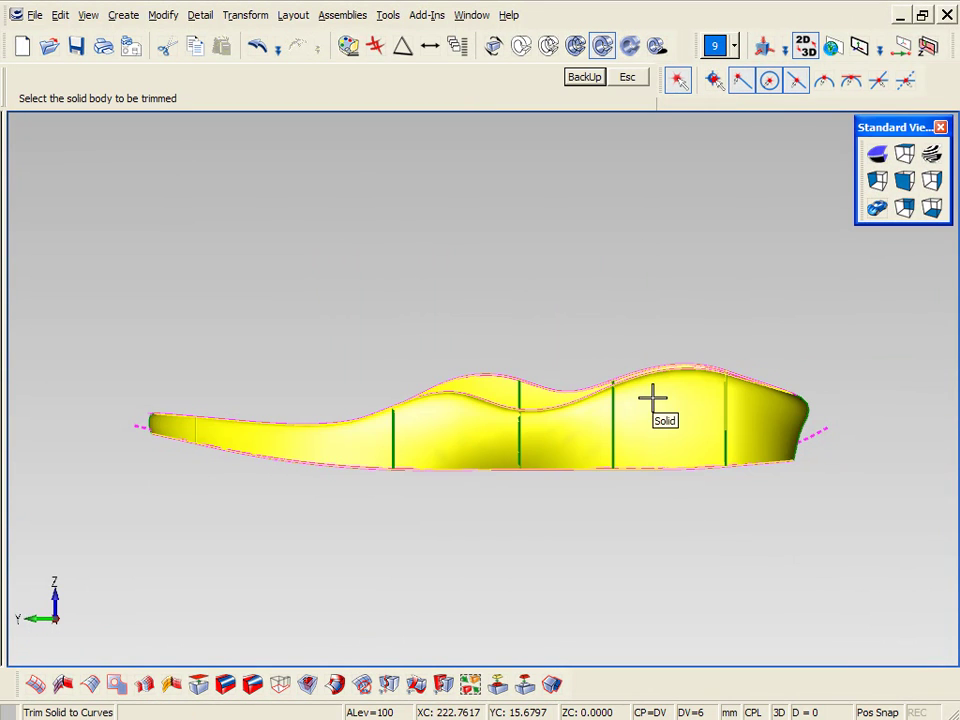
{"action": "left_click", "coordinate": [652, 398]}
{"action": "left_click", "coordinate": [137, 410]}
{"action": "key", "text": "Return"}
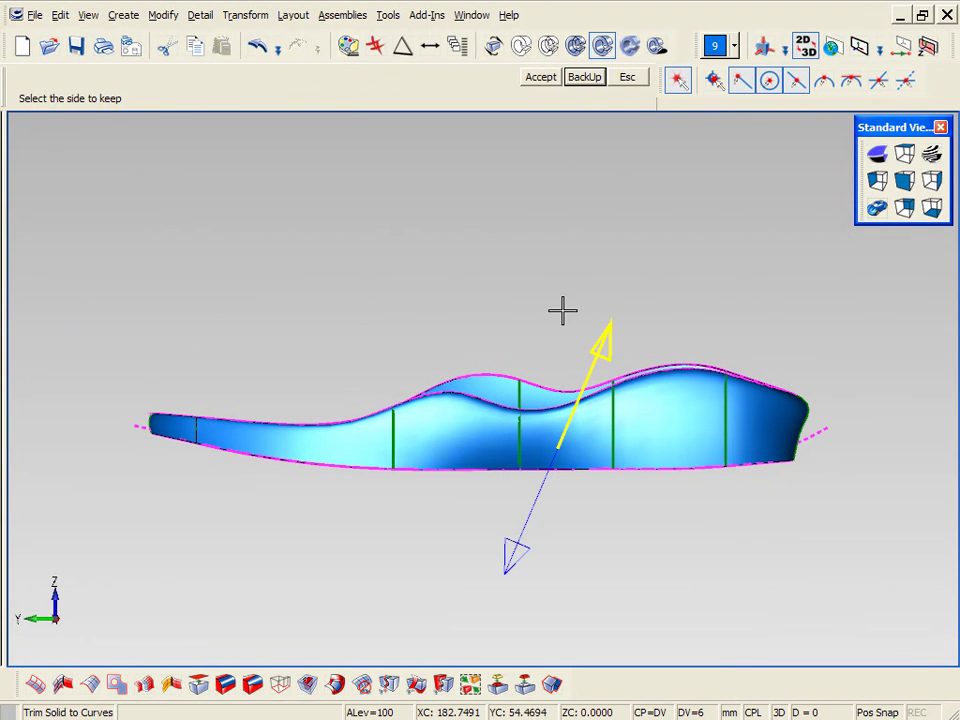
{"action": "left_click", "coordinate": [562, 311]}
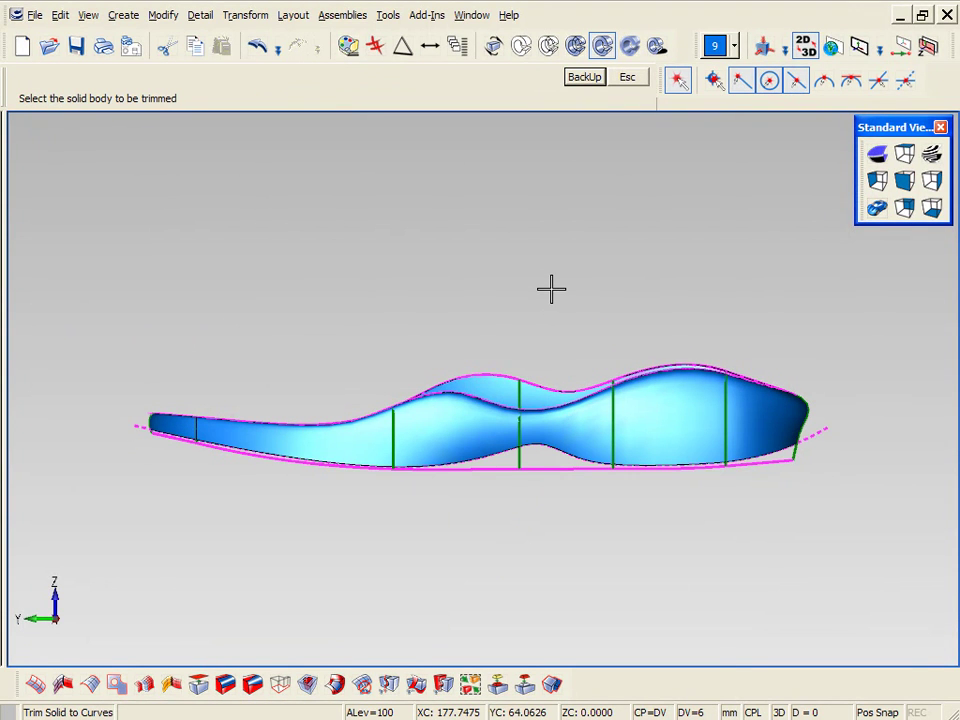
{"action": "key", "text": "Escape"}
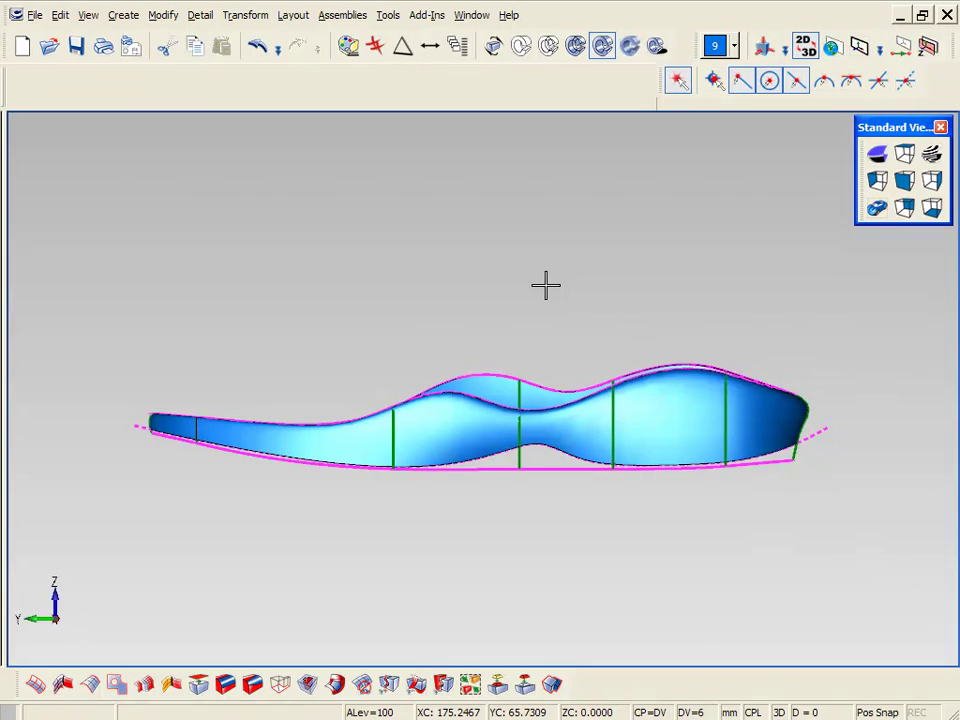
{"action": "middle_click_drag", "start_coordinate": [546, 285], "coordinate": [545, 284]}
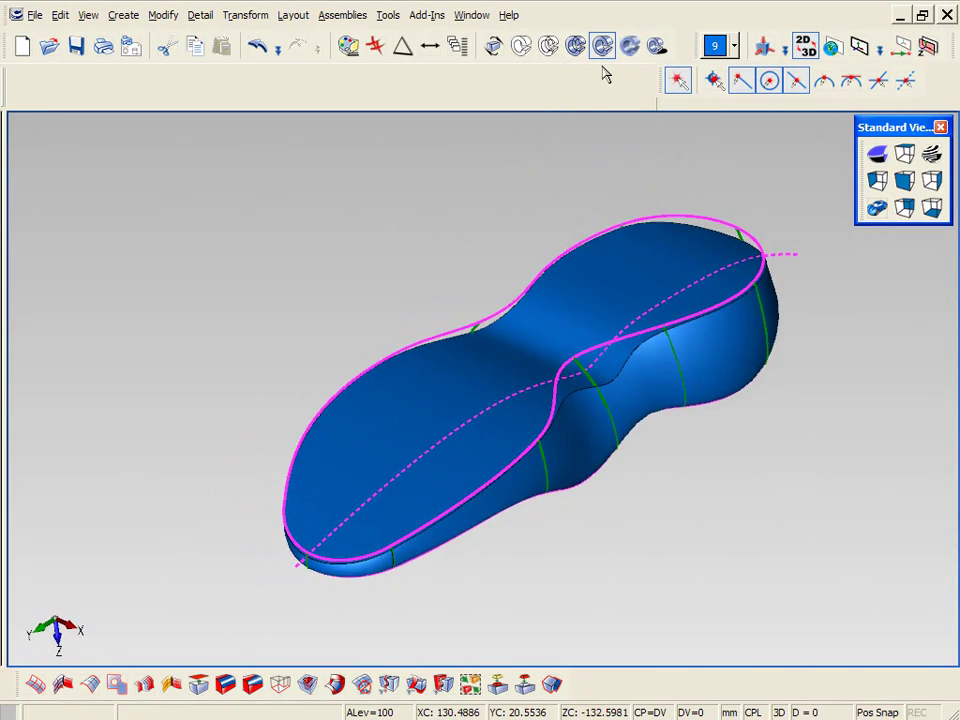
Hide the 3D curves level (level 20) so only the main body is displayed
{"action": "left_click", "coordinate": [455, 48]}
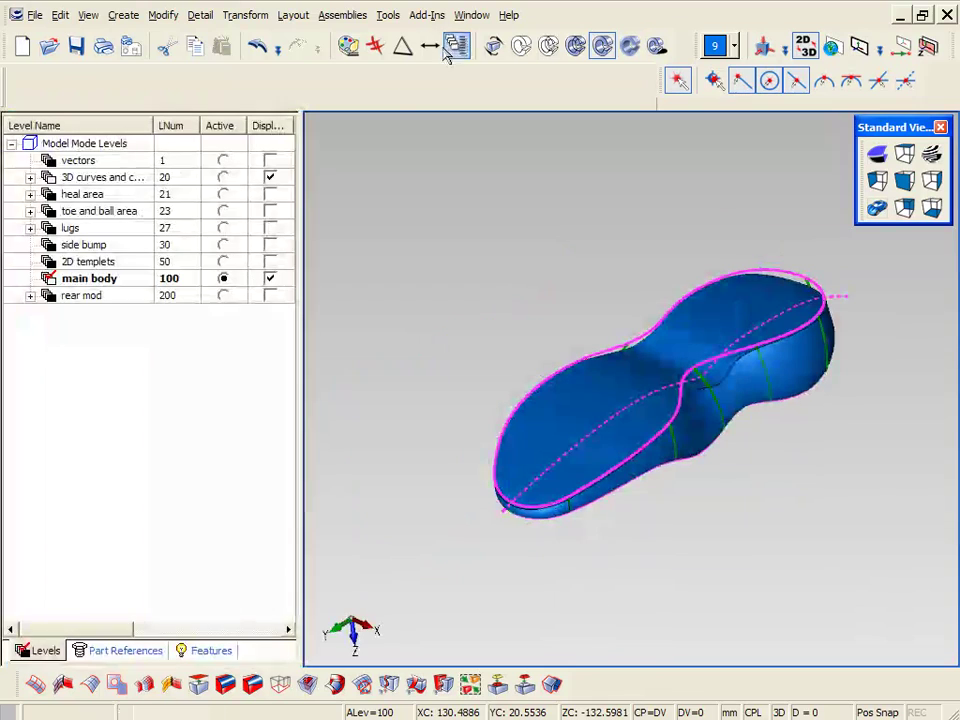
{"action": "left_click", "coordinate": [270, 177]}
{"action": "left_click", "coordinate": [457, 48]}
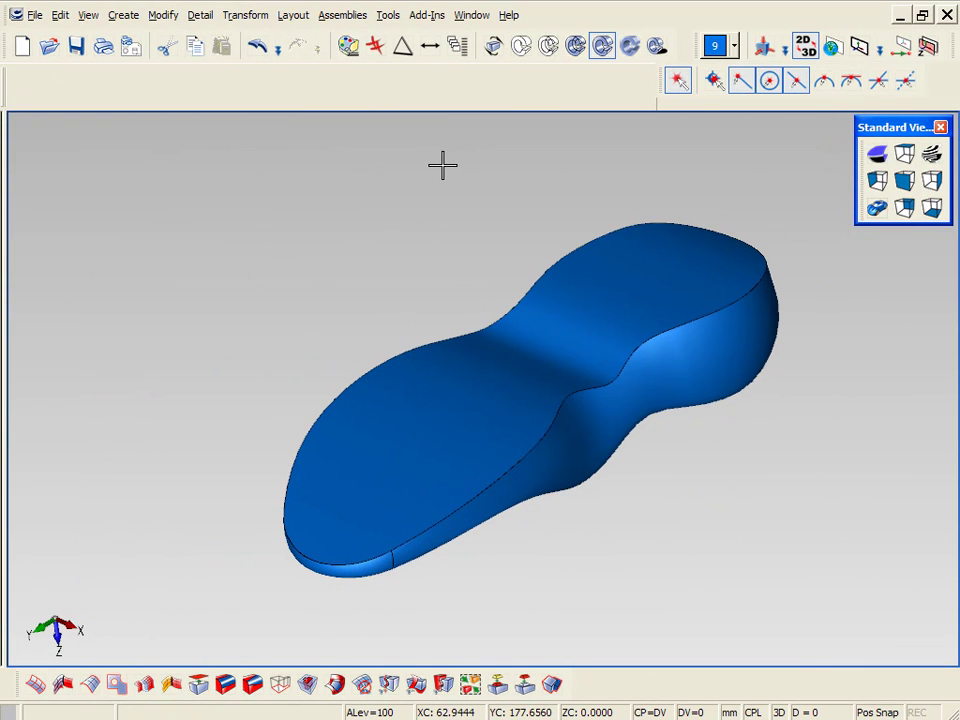
Start a circular variable radius edge blend with point and radius pairs on the sole's bottom edge, with radius 2 at the toe's near seam
{"action": "left_click", "coordinate": [252, 684]}
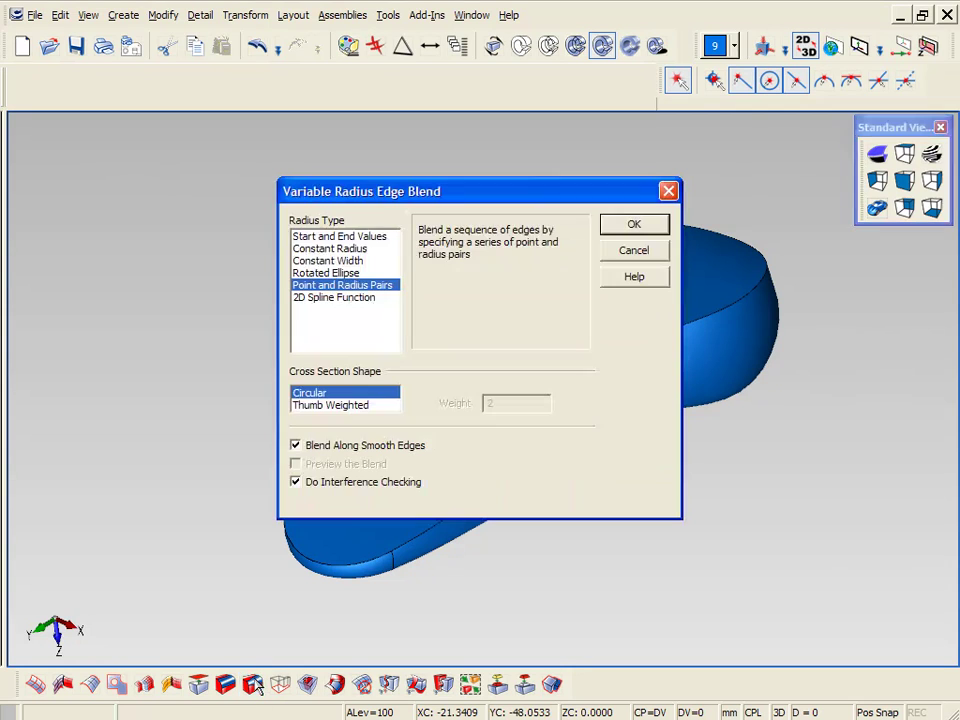
{"action": "left_click", "coordinate": [316, 237]}
{"action": "left_click", "coordinate": [314, 248]}
{"action": "left_click", "coordinate": [313, 261]}
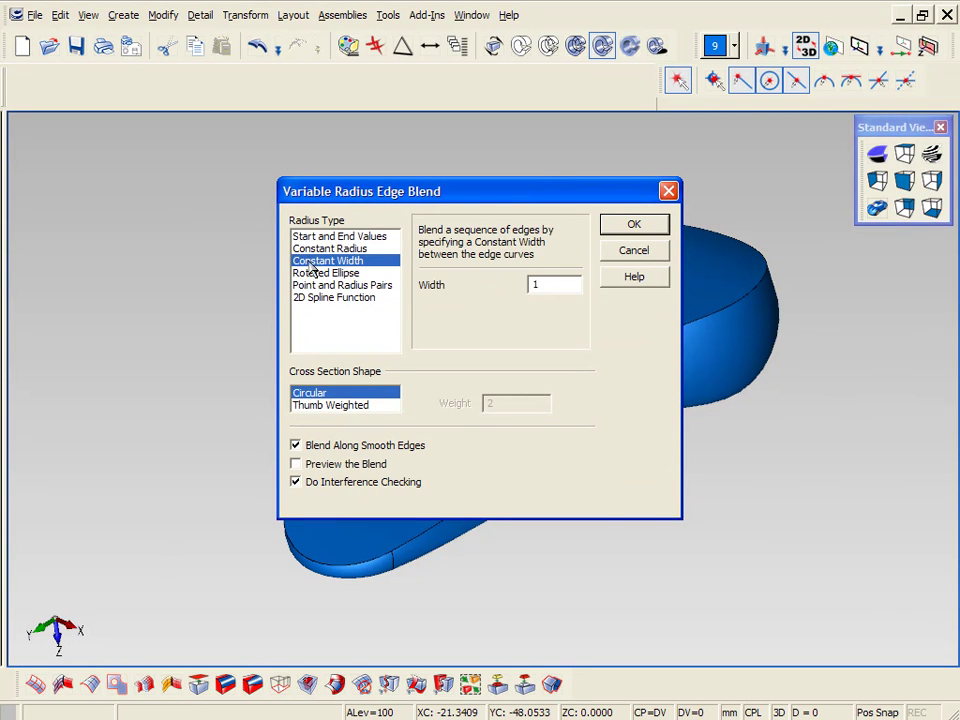
{"action": "left_click", "coordinate": [312, 286]}
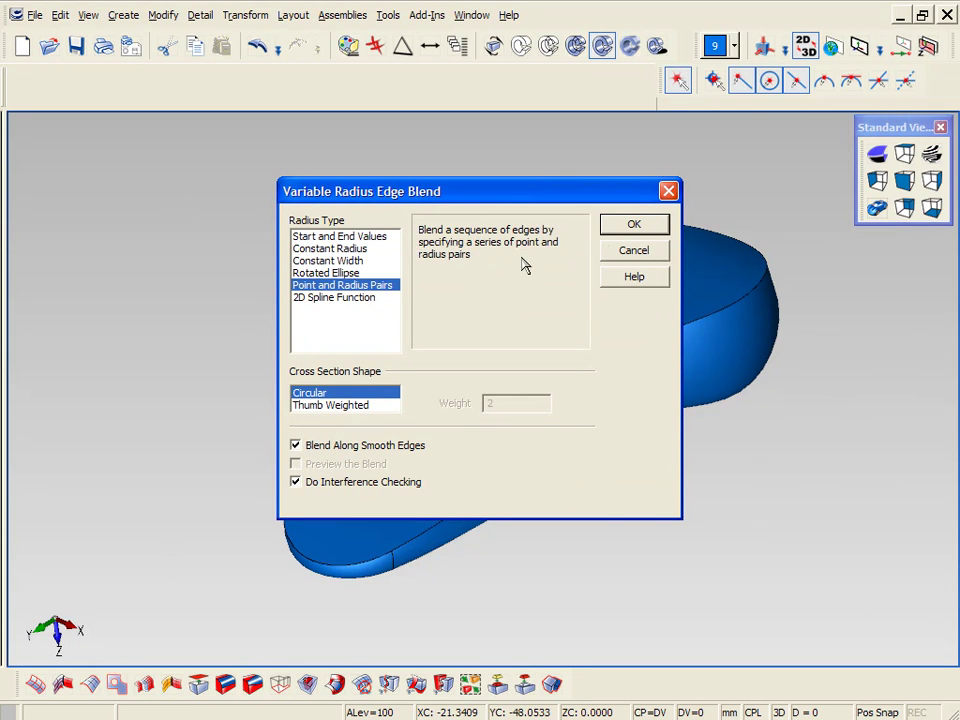
{"action": "left_click", "coordinate": [611, 232]}
{"action": "left_click", "coordinate": [370, 560]}
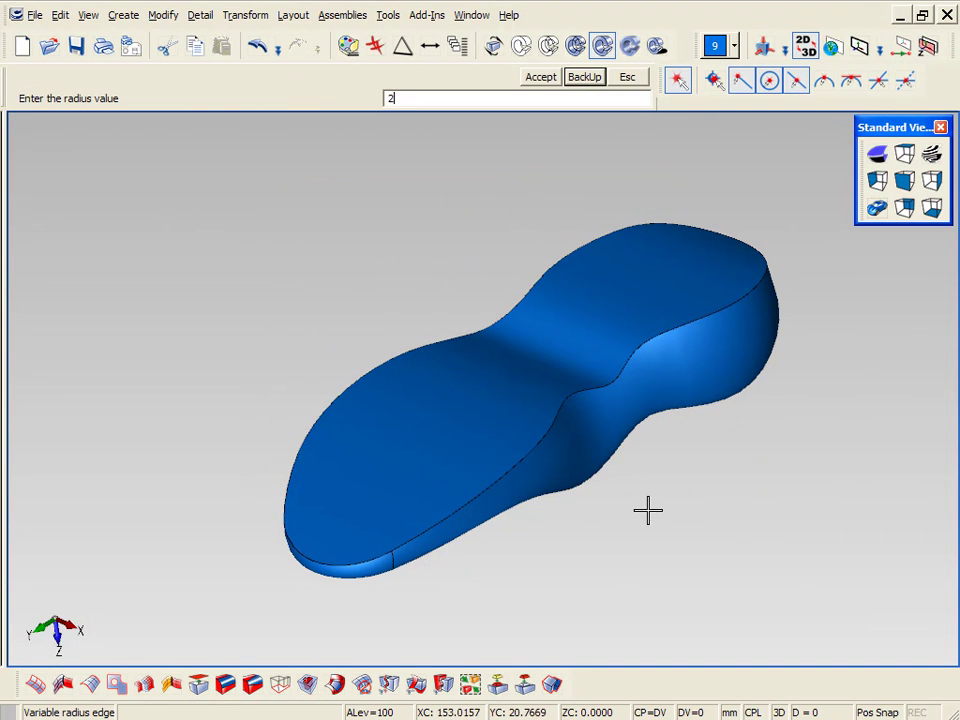
{"action": "key", "text": "Return"}
Add a radius point at the heel and one of radius 2 at the toe's opposite seam, and complete the bottom edge blend
{"action": "left_click", "coordinate": [736, 235]}
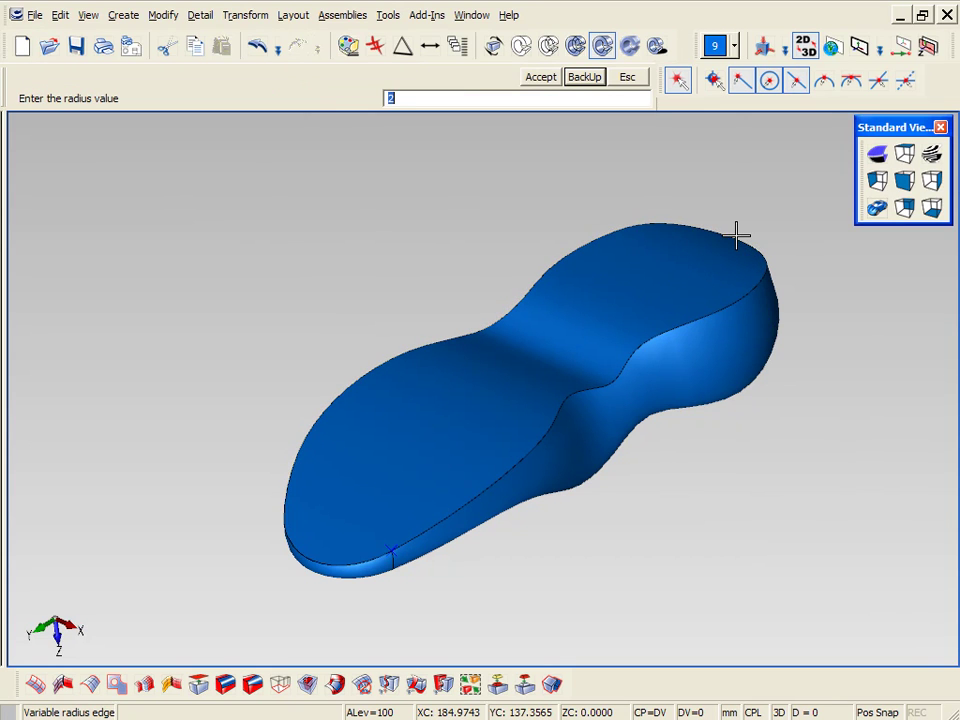
{"action": "key", "text": "Return"}
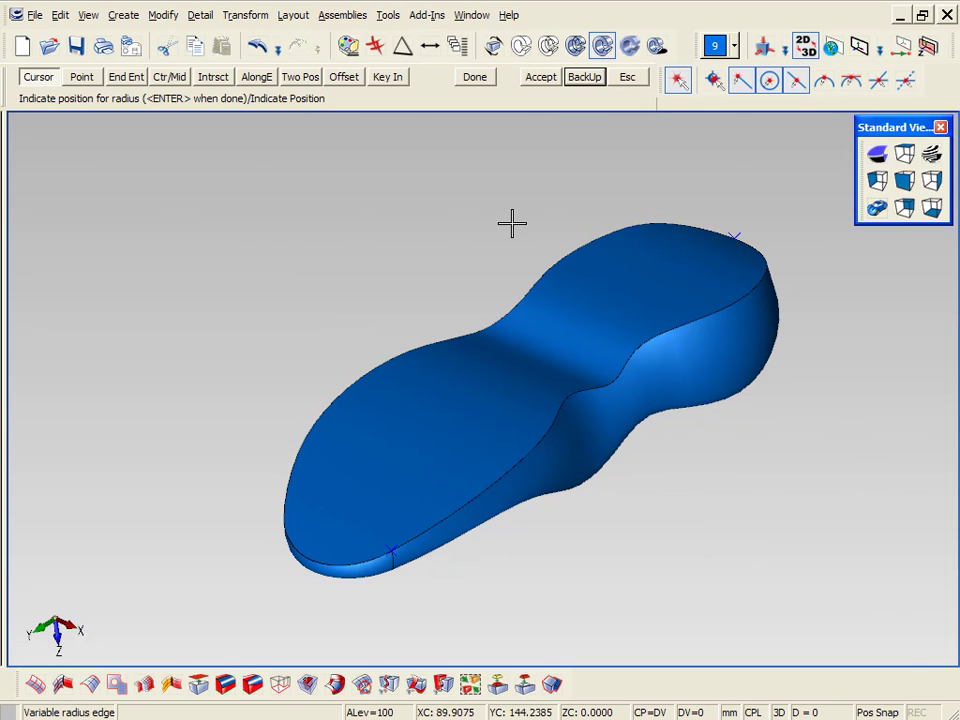
{"action": "middle_click_drag", "start_coordinate": [274, 452], "coordinate": [391, 507]}
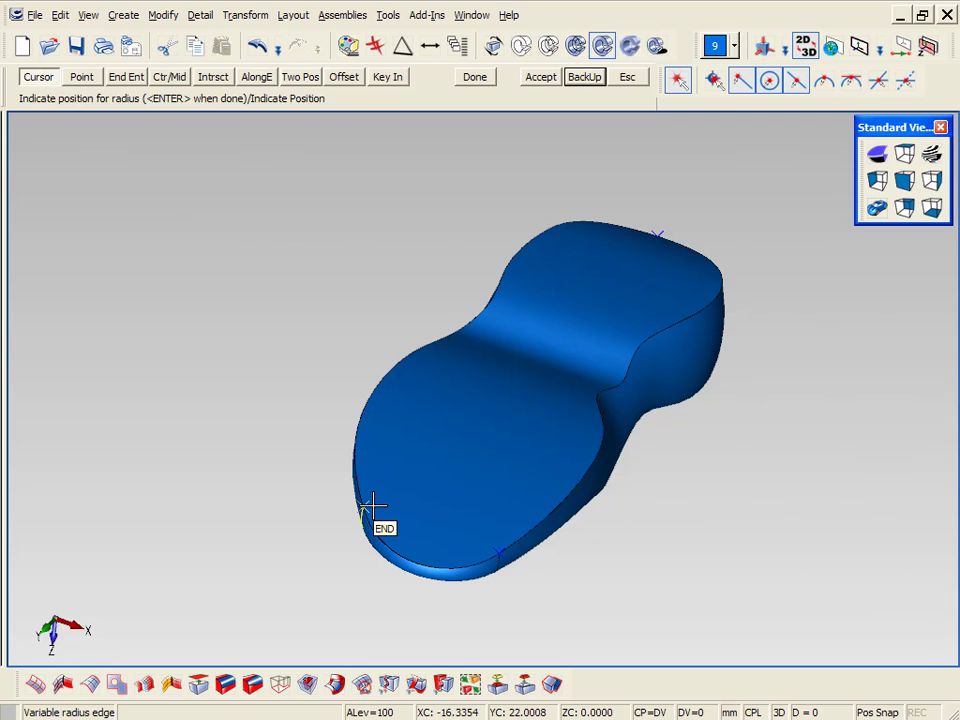
{"action": "left_click", "coordinate": [372, 505]}
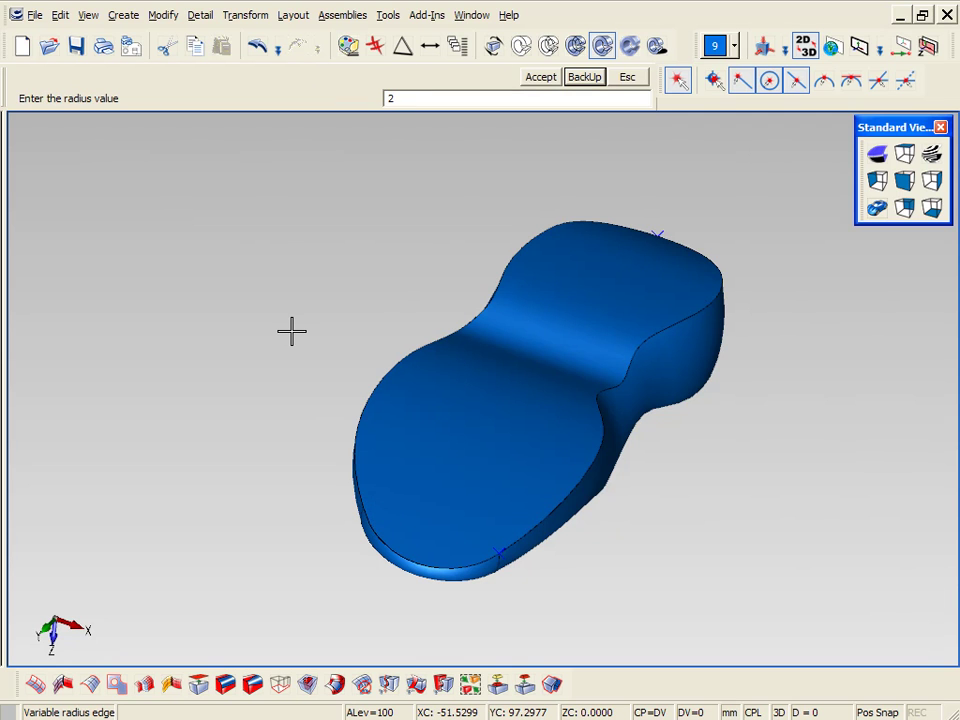
{"action": "type", "text": "2"}
{"action": "middle_click_drag", "start_coordinate": [292, 331], "coordinate": [321, 296]}
{"action": "key", "text": "Return"}
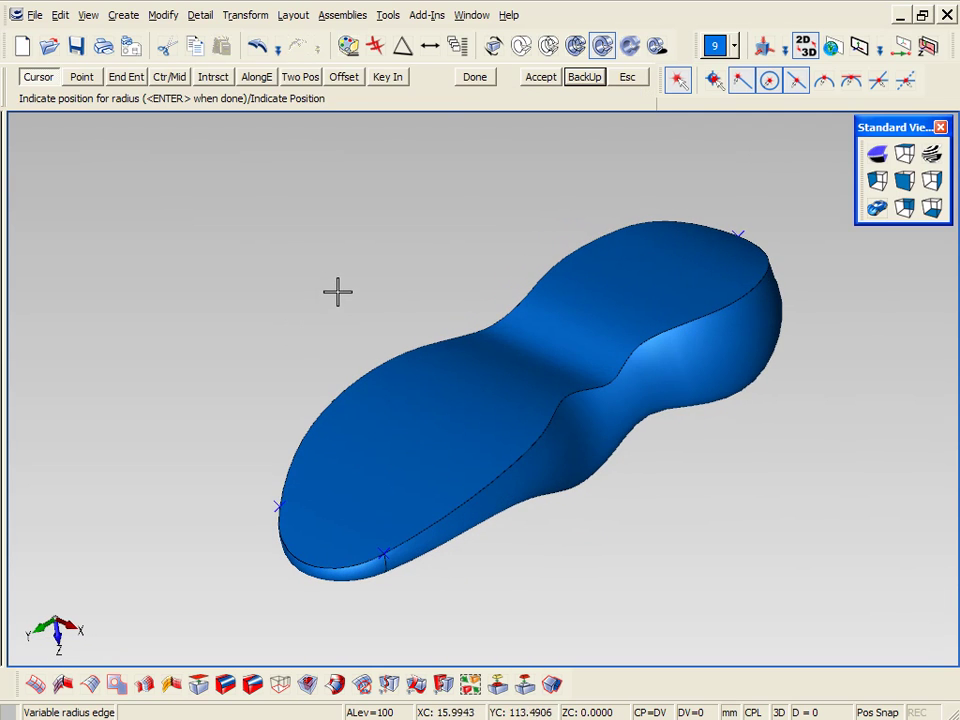
{"action": "left_click", "coordinate": [474, 79]}
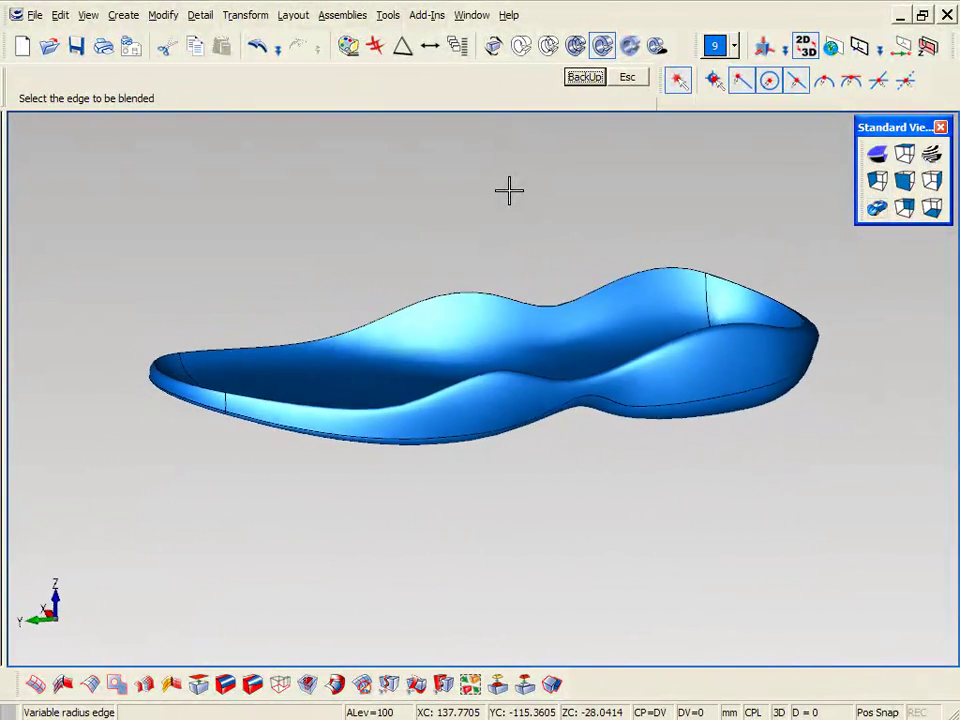
Display the heal area level's curves with the main body in the side view, keeping the 3D curves level hidden
{"action": "left_click", "coordinate": [876, 182]}
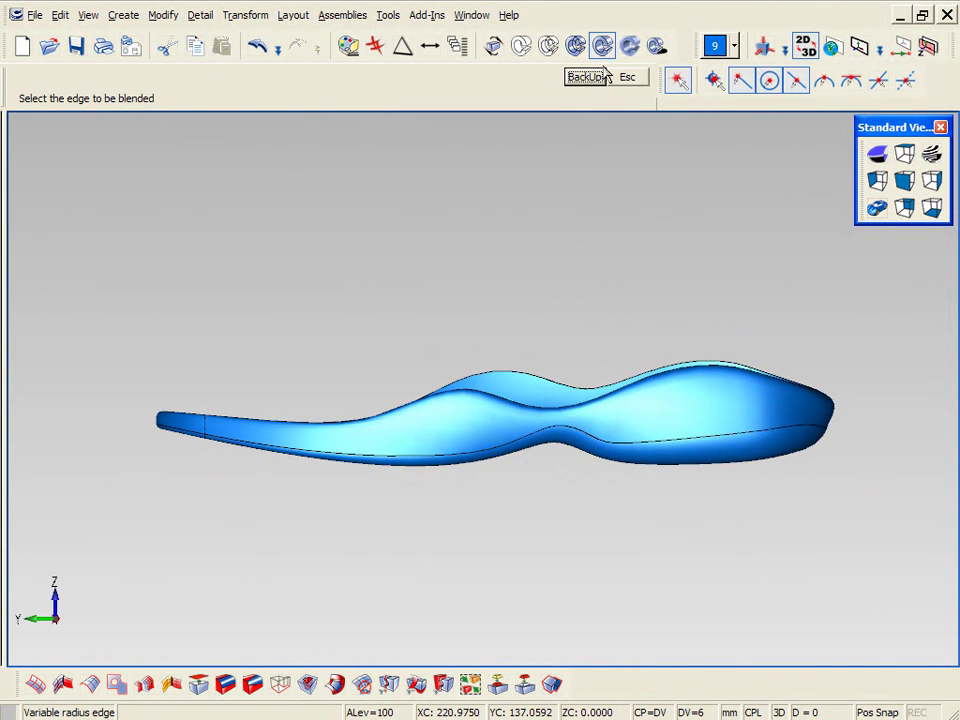
{"action": "left_click", "coordinate": [458, 45]}
{"action": "left_click", "coordinate": [270, 178]}
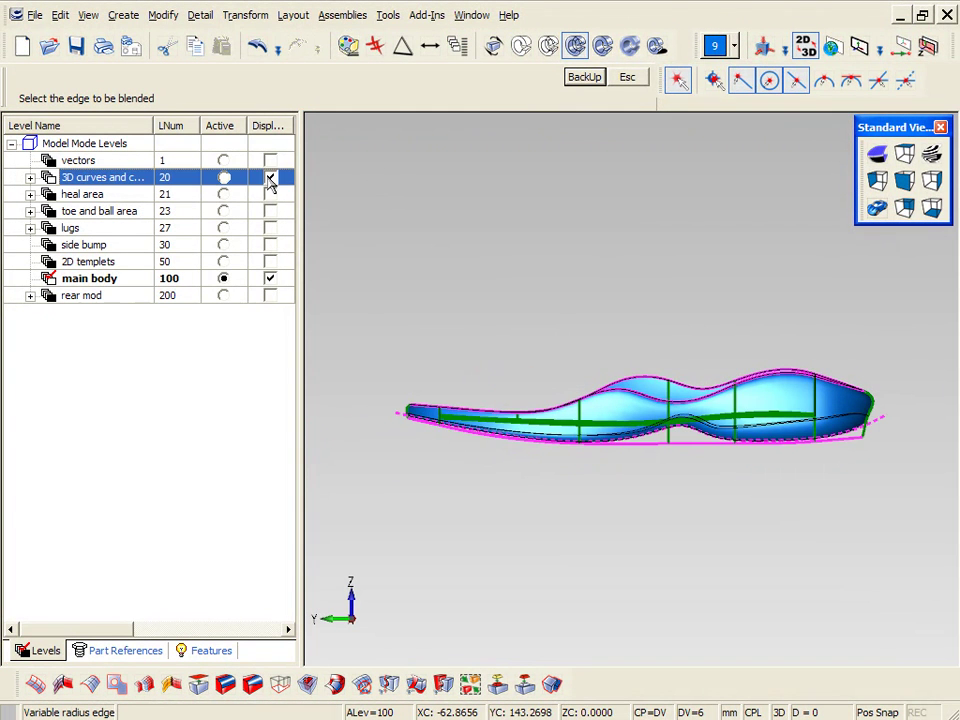
{"action": "left_click", "coordinate": [270, 177]}
{"action": "left_click", "coordinate": [270, 194]}
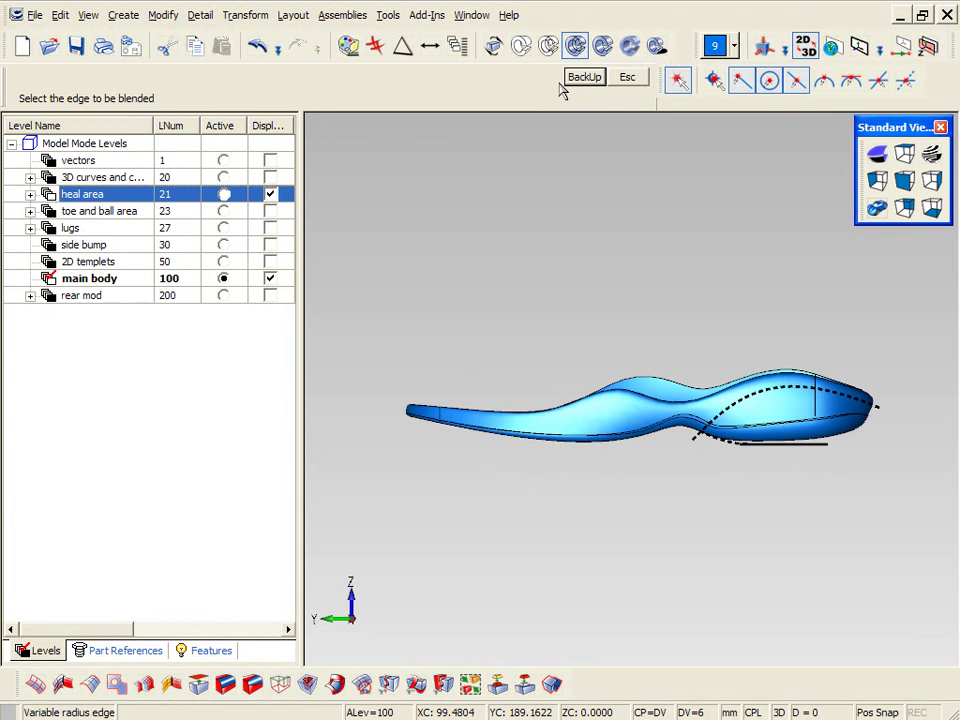
{"action": "left_click", "coordinate": [458, 45]}
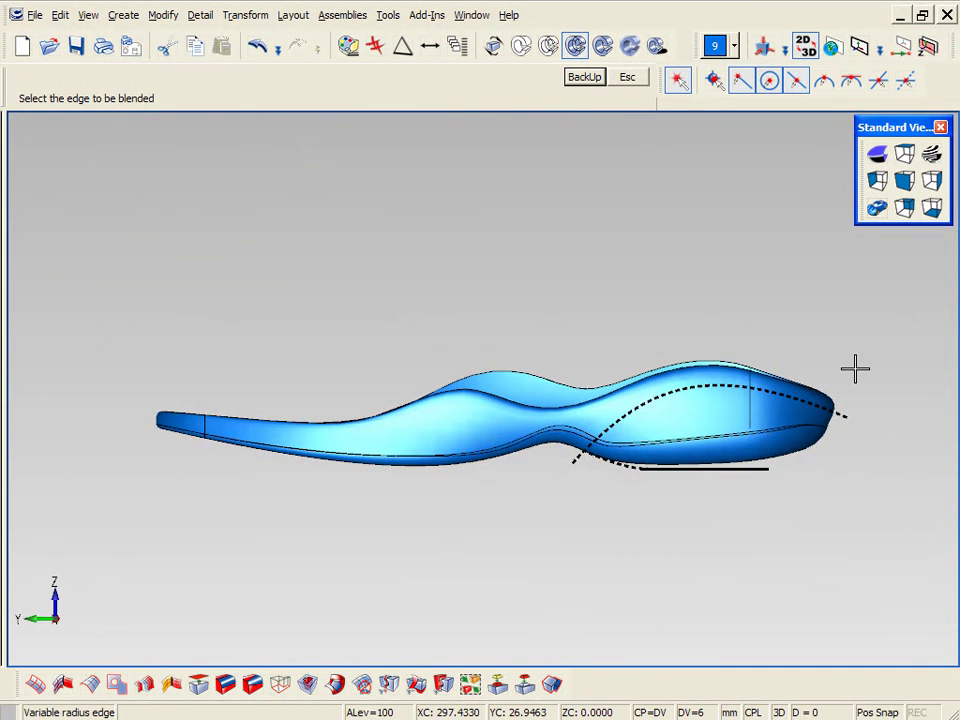
{"action": "scroll", "coordinate": [855, 369], "scroll_direction": "up", "scroll_amount": 3}
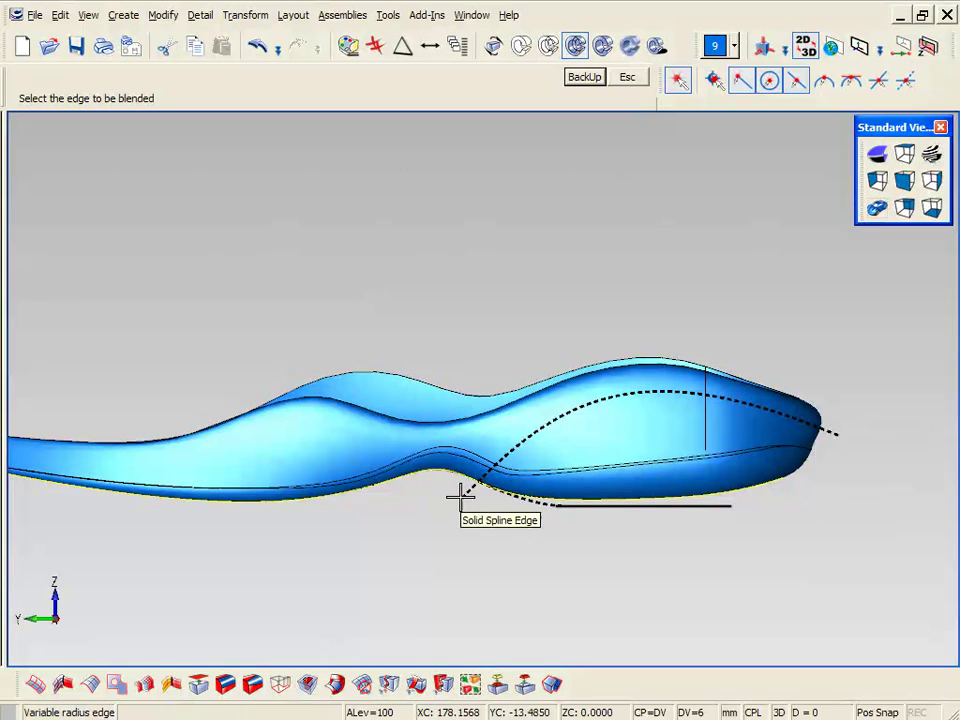
{"action": "key", "text": "Escape"}
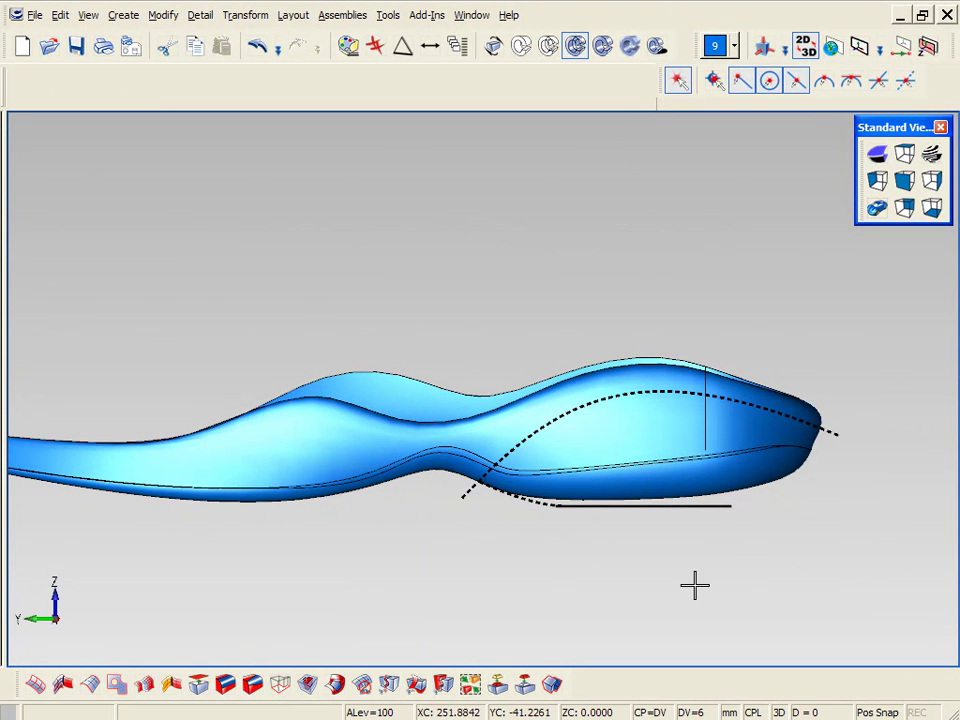
Unhook the side wall and underside faces from the sole body with UnStitch Faces, making one body per face
{"action": "left_click", "coordinate": [195, 686]}
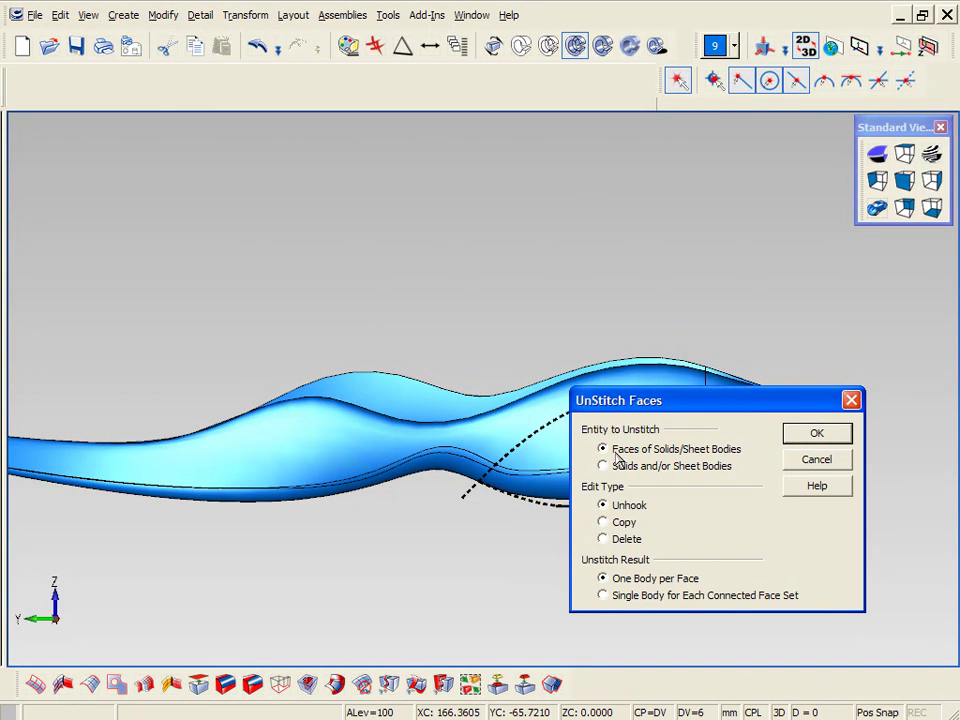
{"action": "left_click", "coordinate": [799, 441]}
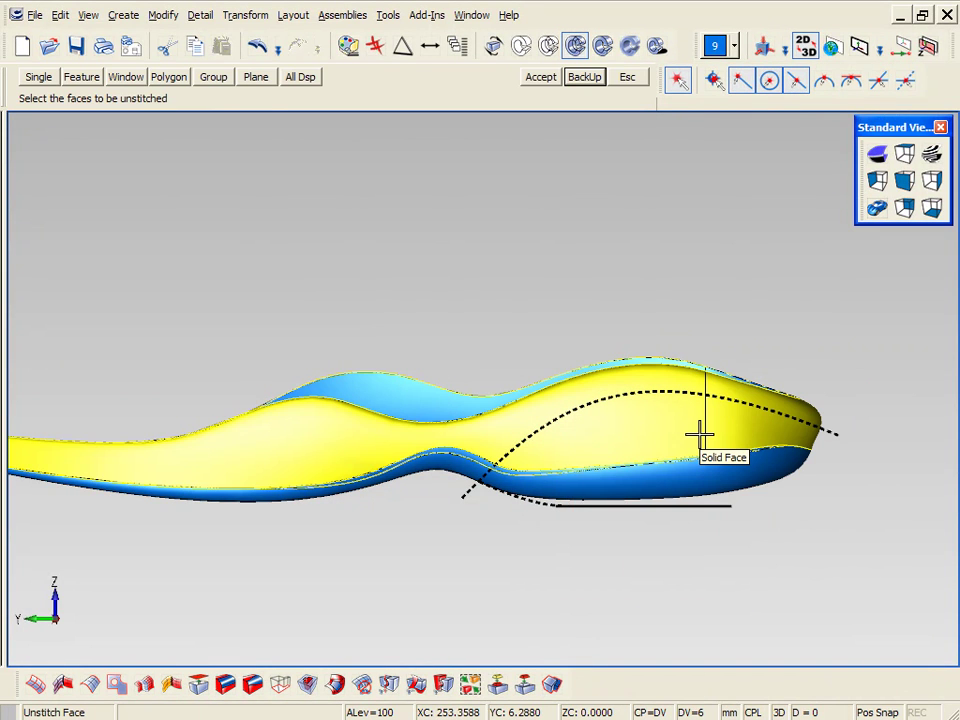
{"action": "left_click", "coordinate": [699, 435]}
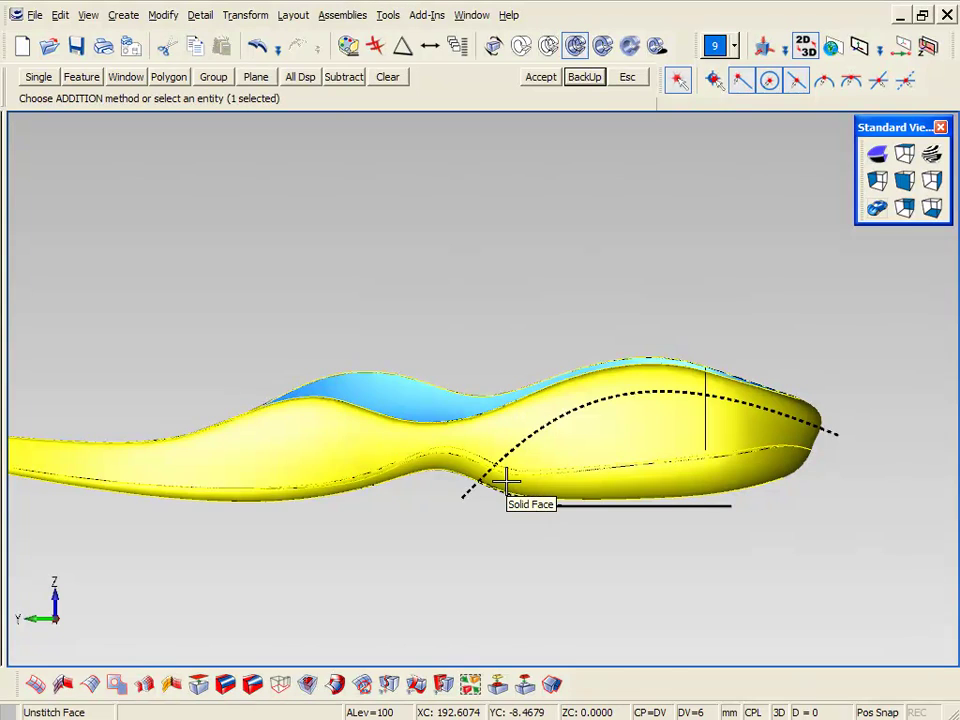
{"action": "middle_click_drag", "start_coordinate": [505, 483], "coordinate": [576, 497]}
{"action": "left_click", "coordinate": [582, 484]}
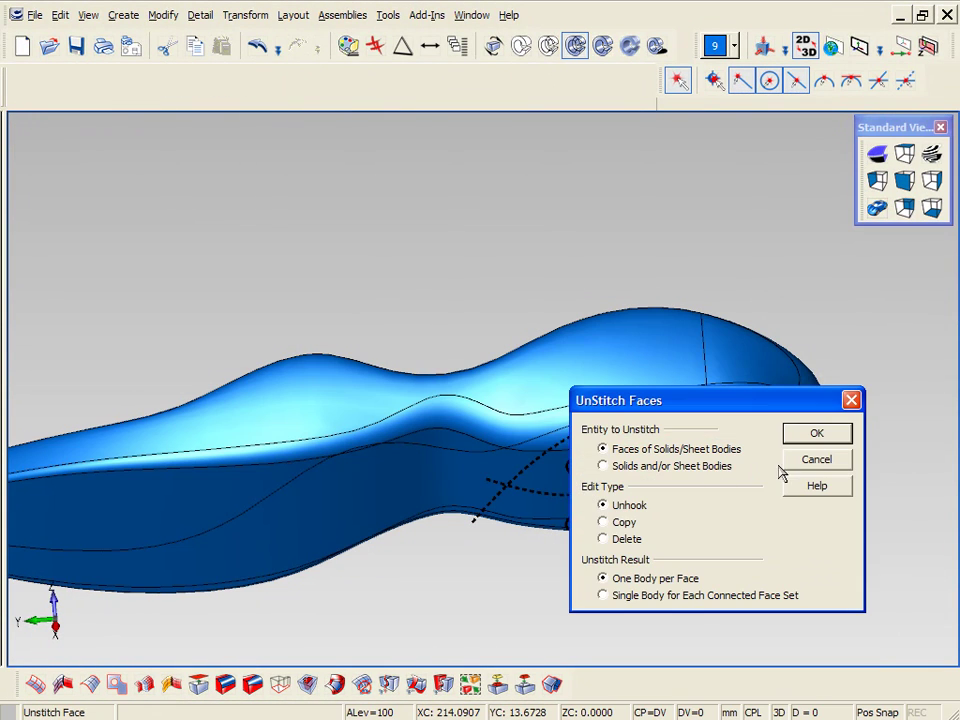
{"action": "left_click", "coordinate": [814, 460]}
Trim the side wall sheet to the dashed arched heel curve in the side view, using current view orientation and keeping the upper side
{"action": "left_click", "coordinate": [877, 180]}
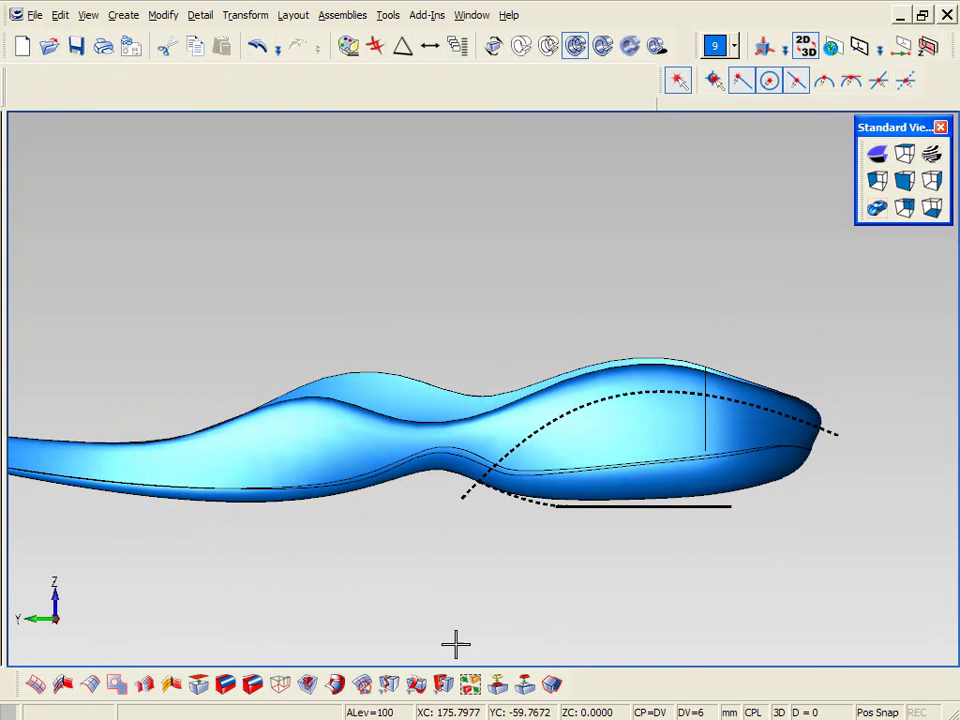
{"action": "left_click", "coordinate": [389, 685]}
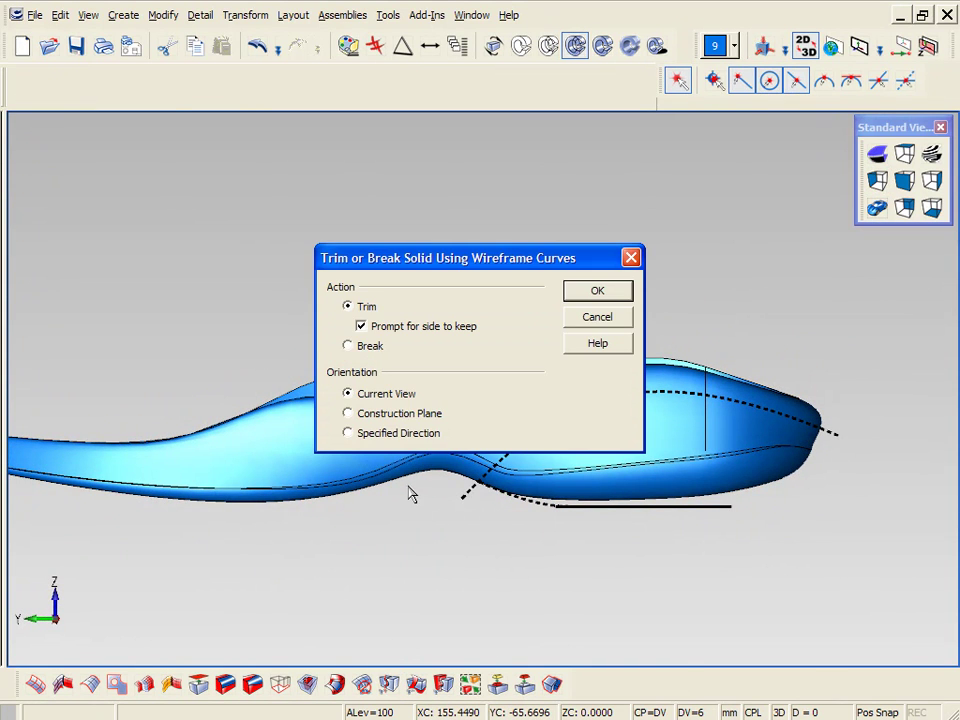
{"action": "left_click", "coordinate": [597, 290]}
{"action": "left_click", "coordinate": [523, 401]}
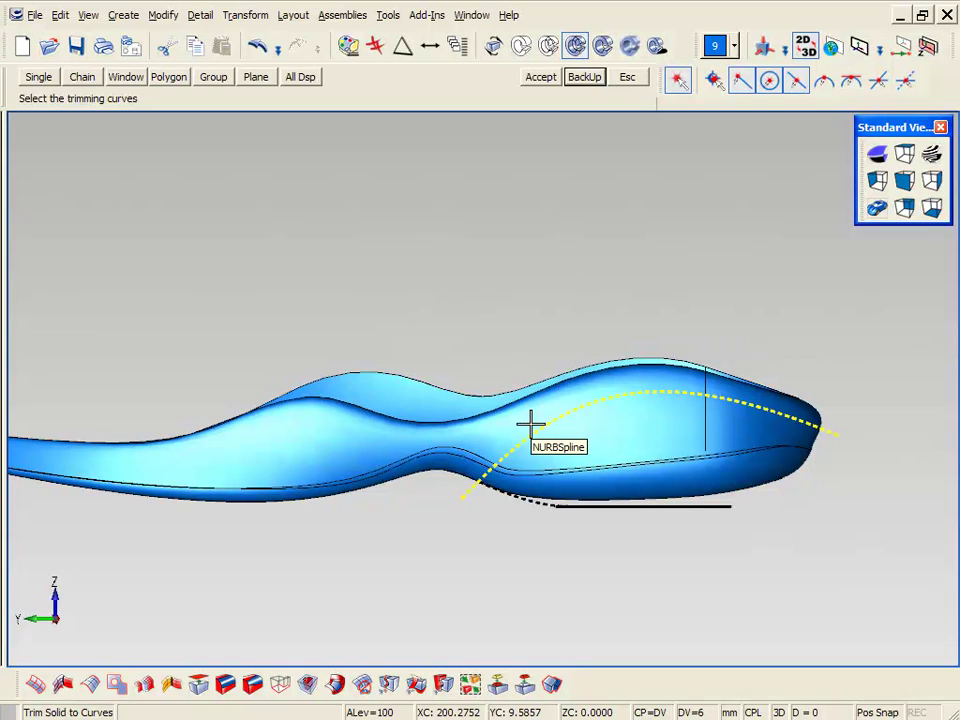
{"action": "left_click", "coordinate": [527, 424]}
{"action": "middle_click", "coordinate": [531, 424]}
{"action": "middle_click", "coordinate": [563, 304]}
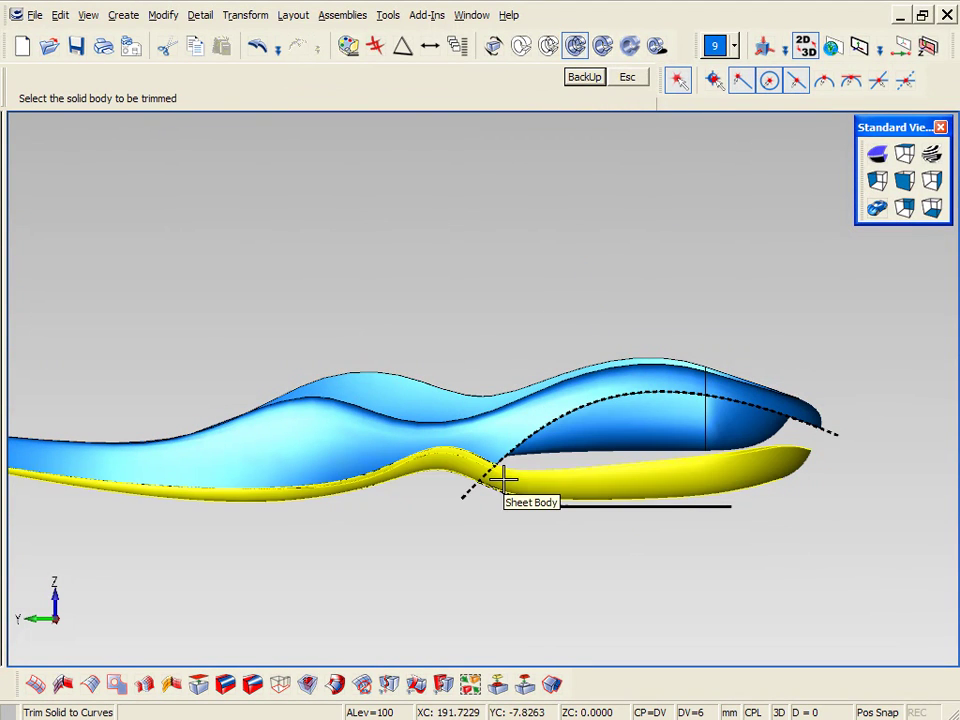
Trim the blend sheet and the remaining bottom body to the same arched heel curve, keeping the upper side of each
{"action": "left_click", "coordinate": [504, 480]}
{"action": "left_click", "coordinate": [474, 494]}
{"action": "key", "text": "Return"}
{"action": "left_click", "coordinate": [562, 240]}
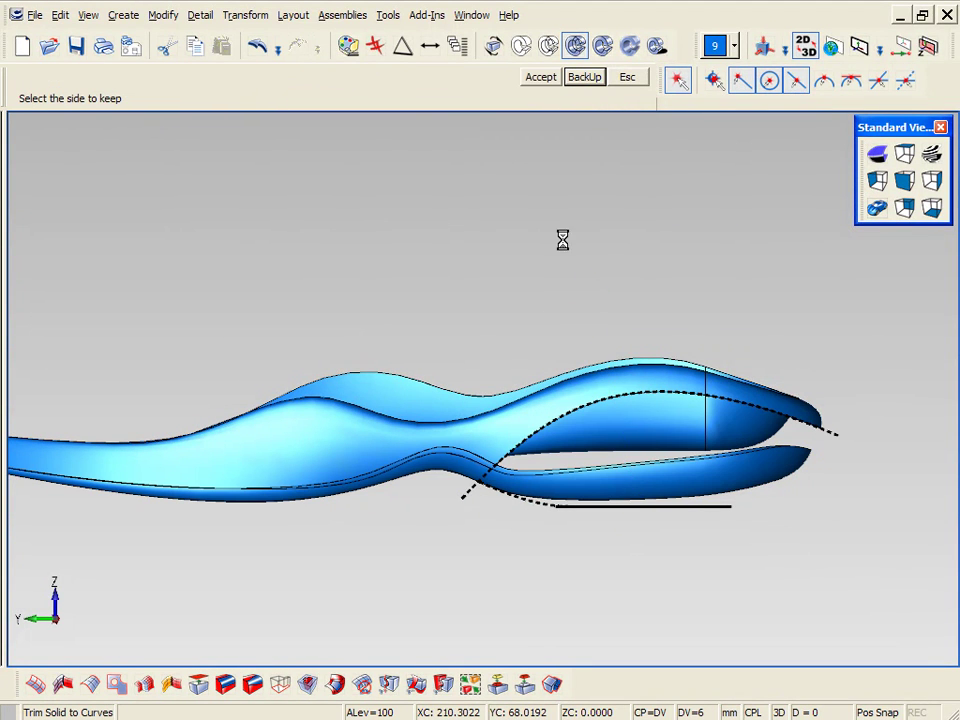
{"action": "left_click", "coordinate": [566, 485]}
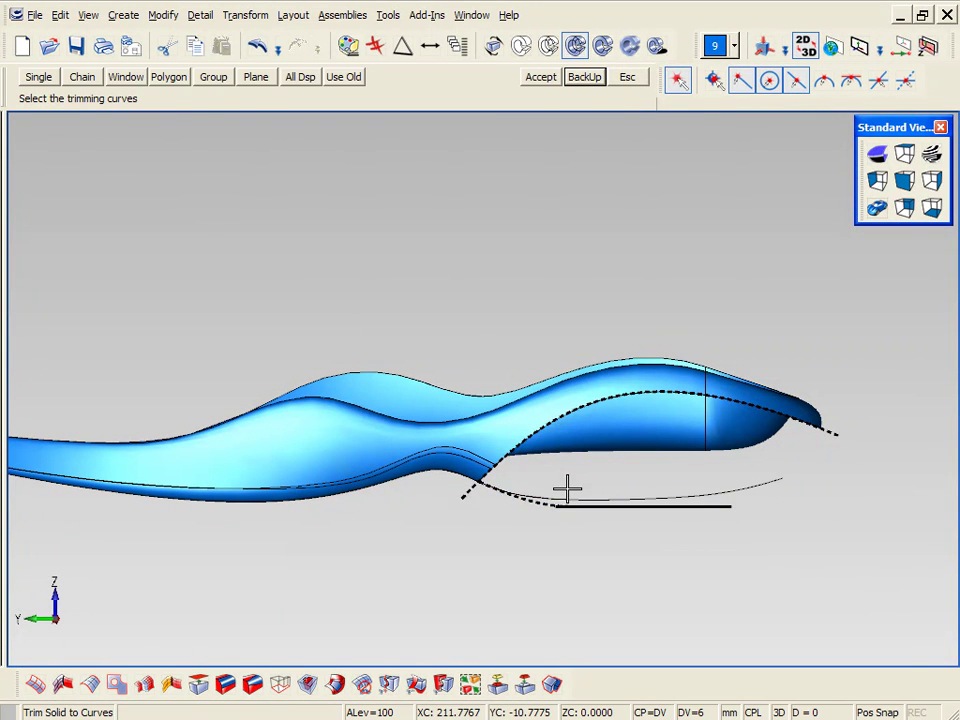
{"action": "left_click", "coordinate": [466, 500]}
{"action": "key", "text": "Return"}
{"action": "left_click", "coordinate": [575, 300]}
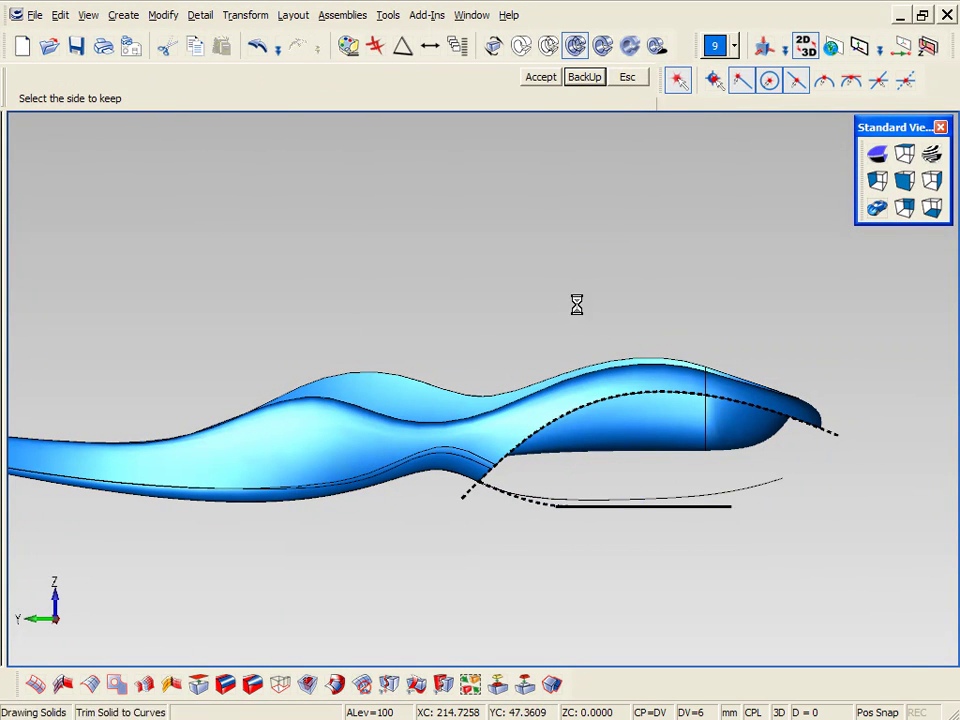
Create a planar boundary surface inside the closed kidney-shaped profile below the heel
{"action": "left_click", "coordinate": [604, 50]}
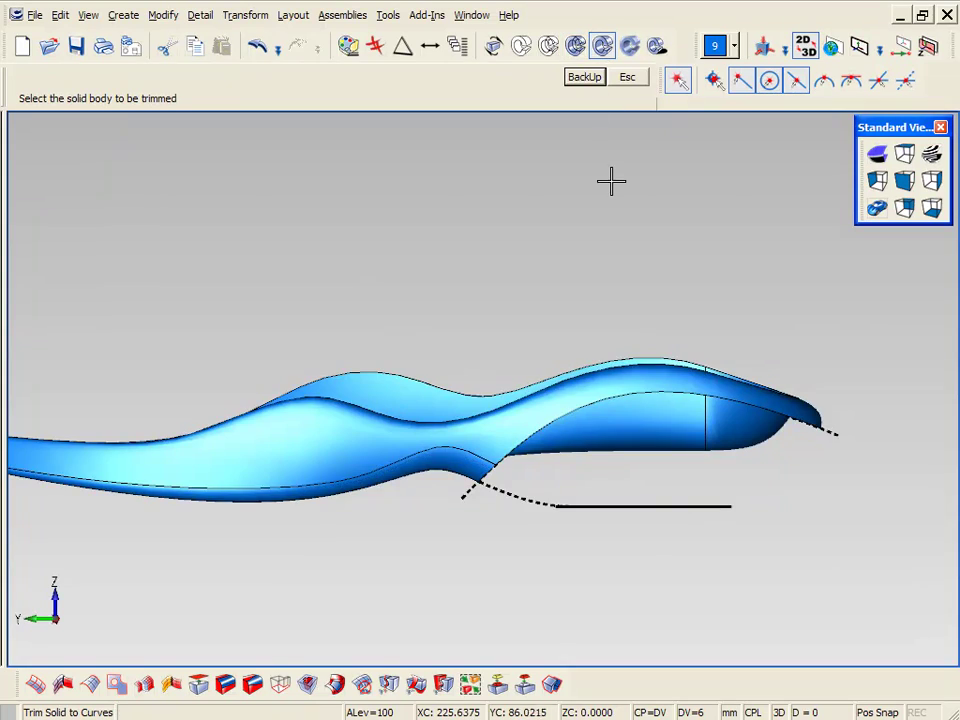
{"action": "middle_click_drag", "start_coordinate": [611, 184], "coordinate": [725, 216]}
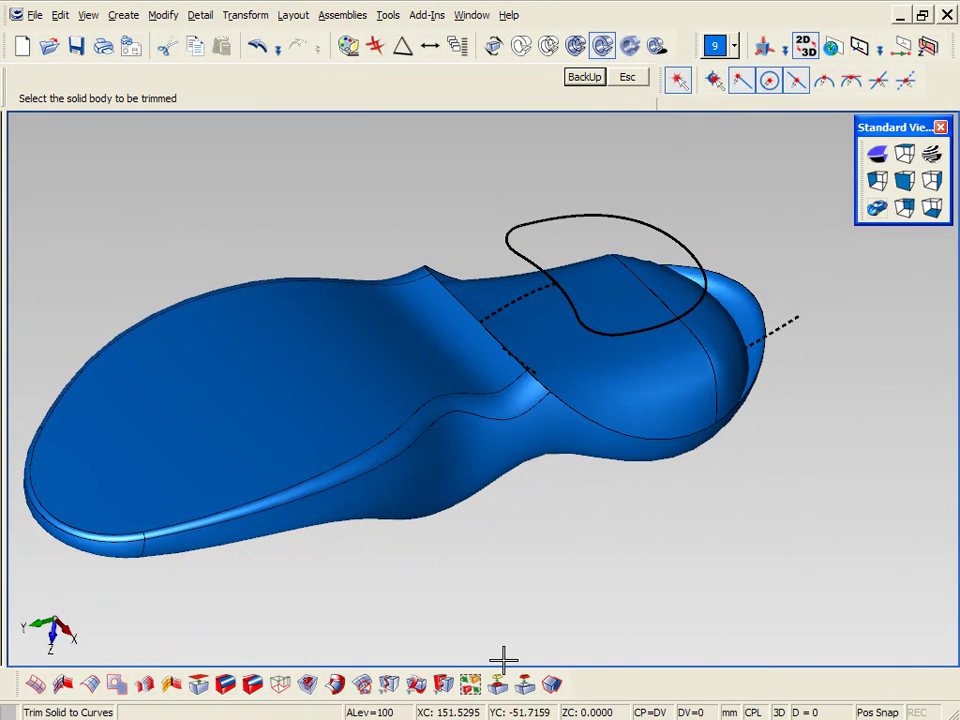
{"action": "left_click", "coordinate": [116, 684]}
{"action": "left_click", "coordinate": [516, 260]}
{"action": "left_click", "coordinate": [546, 221]}
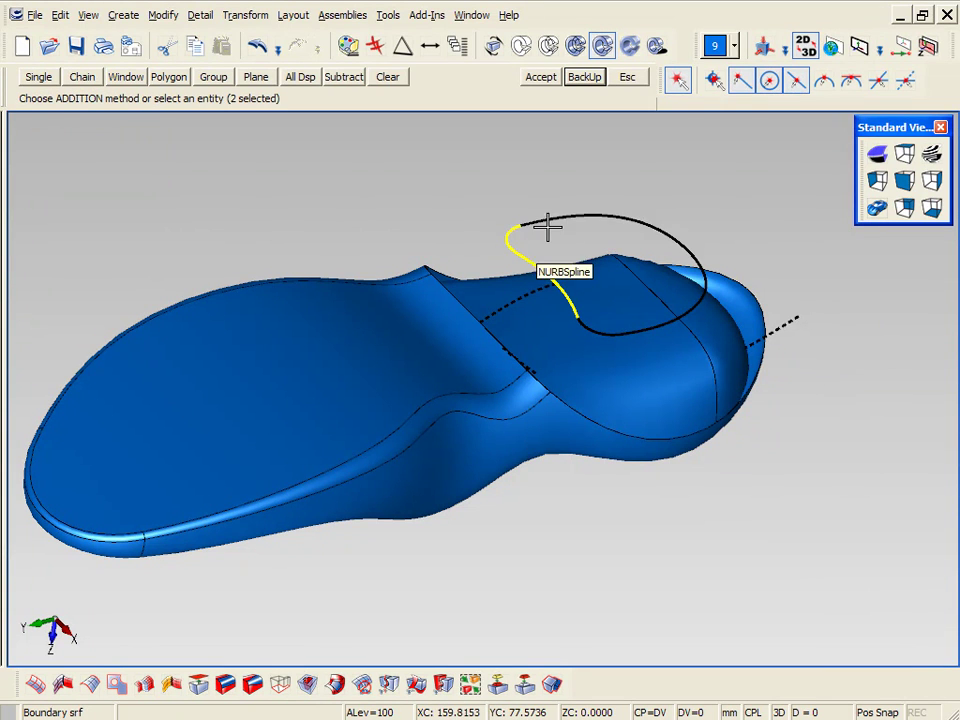
{"action": "left_click", "coordinate": [582, 304]}
{"action": "middle_click", "coordinate": [598, 332]}
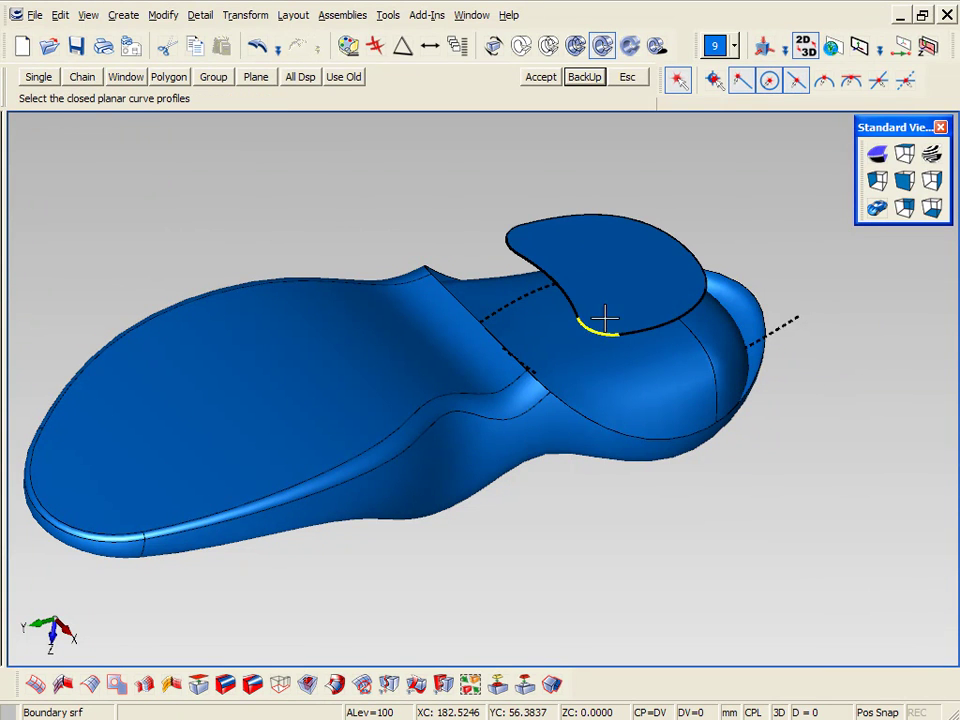
Examine the flat heel patch and the trimmed heel opening from below and from the side
{"action": "key", "text": "Down"}
{"action": "key", "text": "Down"}
{"action": "key", "text": "Down"}
{"action": "key", "text": "Down"}
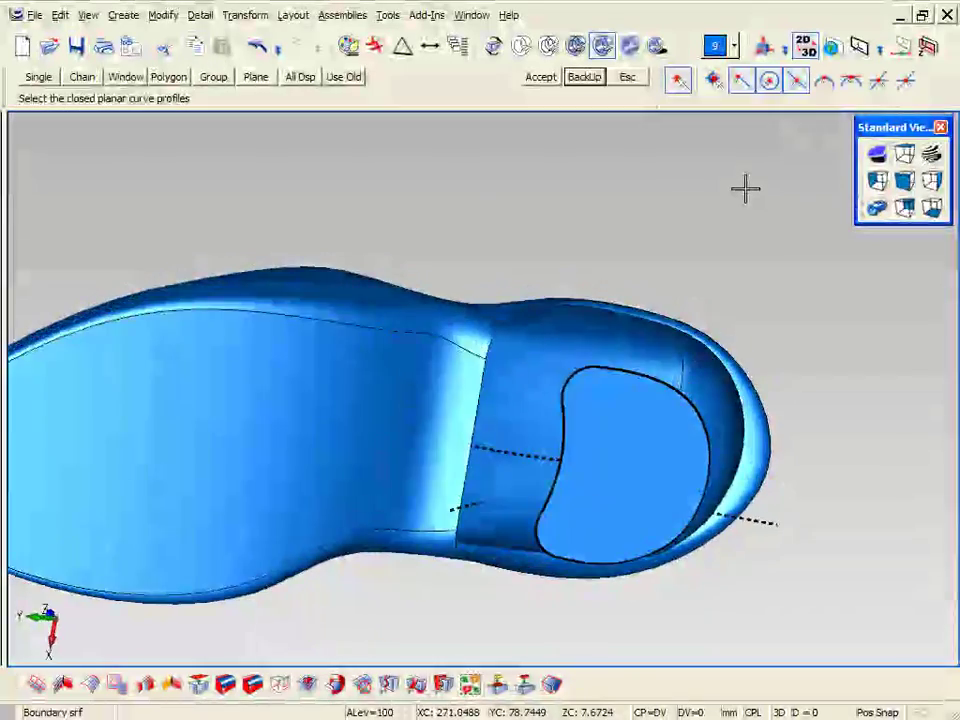
{"action": "key", "text": "Down"}
{"action": "key", "text": "Down"}
{"action": "key", "text": "Down"}
{"action": "key", "text": "Down"}
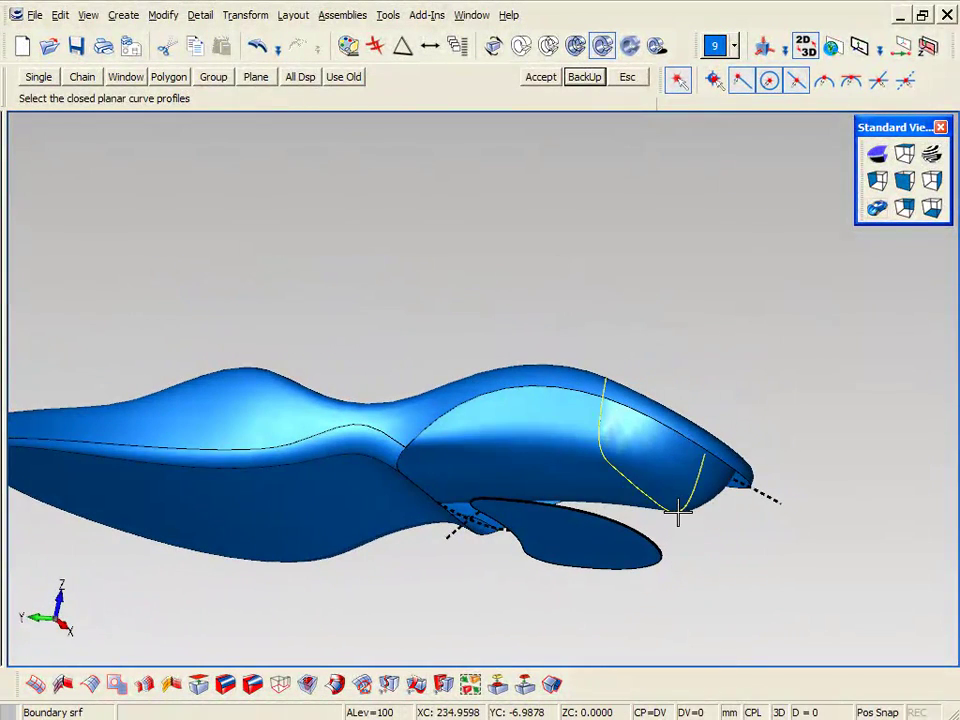
Start a skin/loft surface with the edge of the arched heel opening as its first profile, using the Tangent Edge type
{"action": "key", "text": "Escape"}
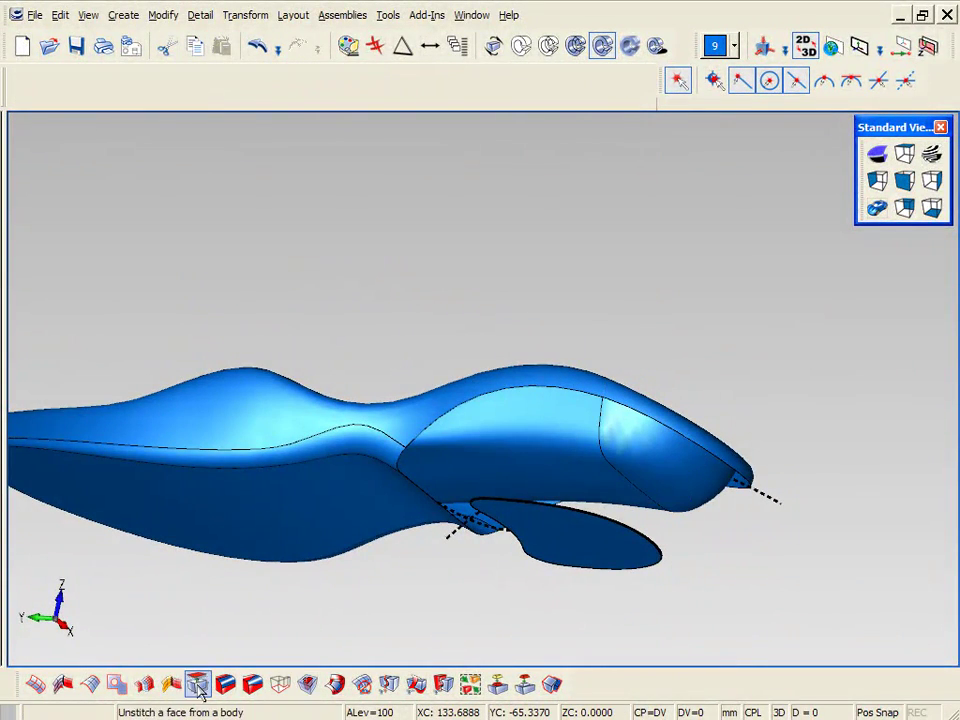
{"action": "left_click", "coordinate": [137, 689]}
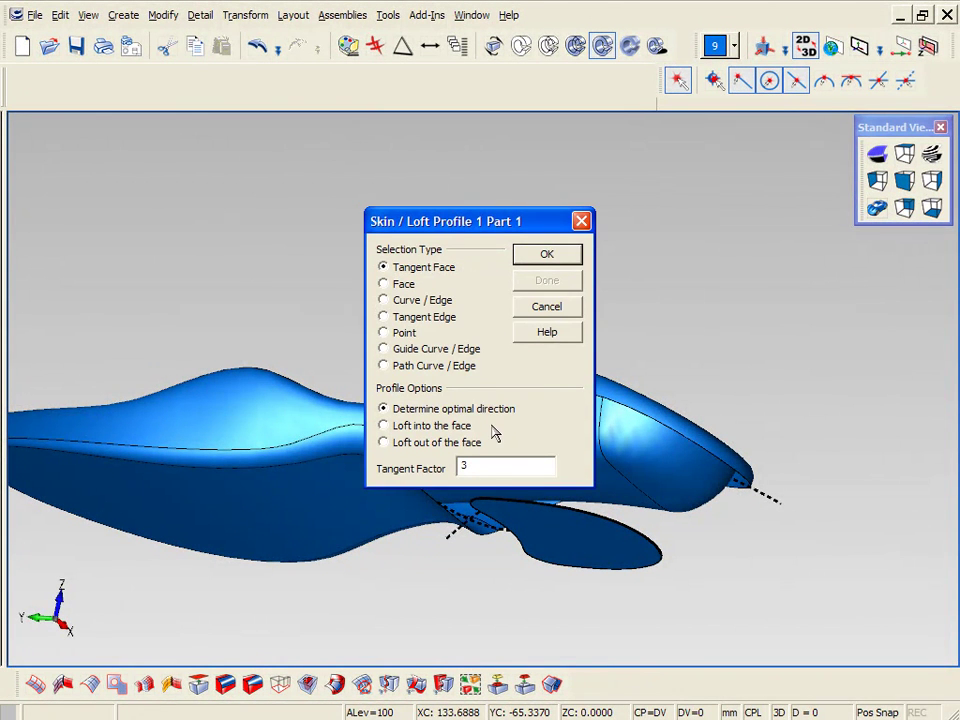
{"action": "left_click", "coordinate": [541, 257]}
{"action": "left_click", "coordinate": [531, 392]}
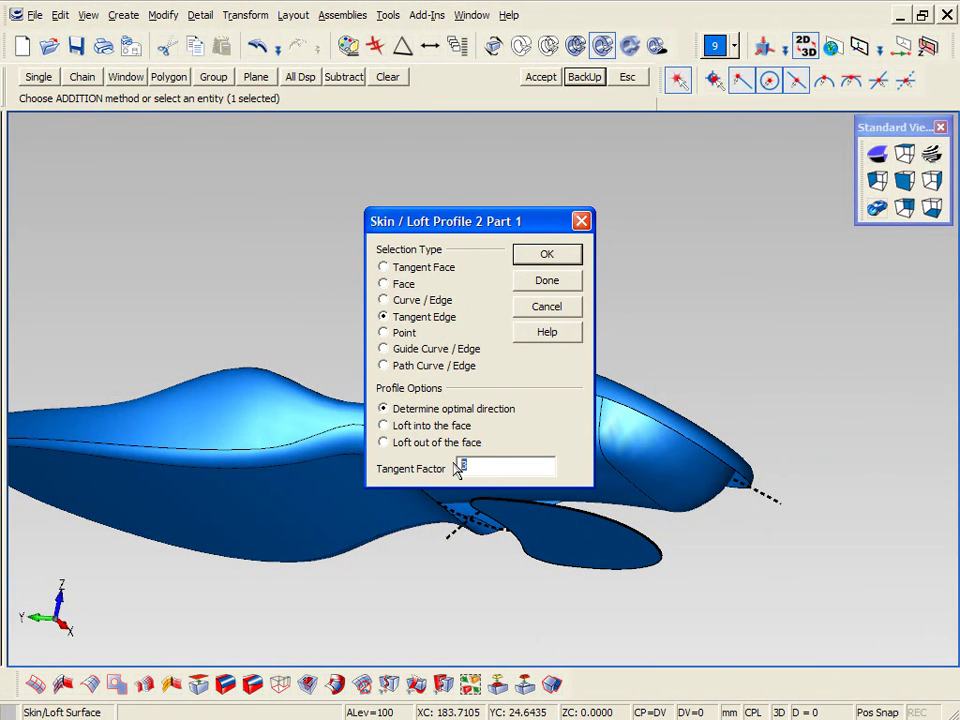
Add the flat heel patch's outer curved edge, tangent to the patch face, as the second profile and create the loft
{"action": "left_click", "coordinate": [553, 256]}
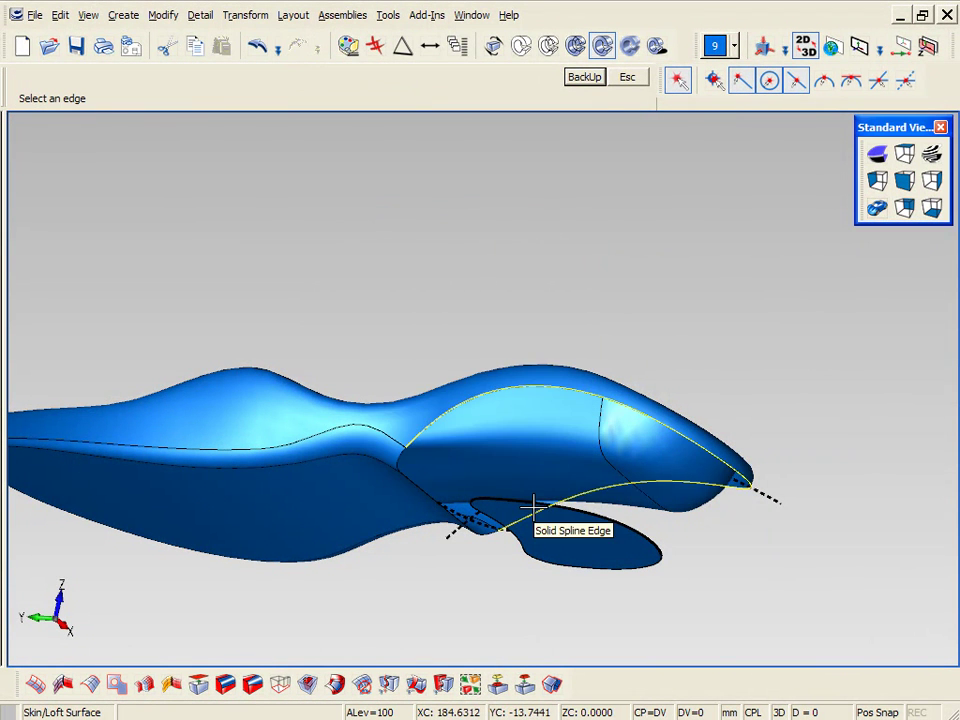
{"action": "middle_click_drag", "start_coordinate": [565, 456], "coordinate": [566, 347]}
{"action": "left_click", "coordinate": [566, 343]}
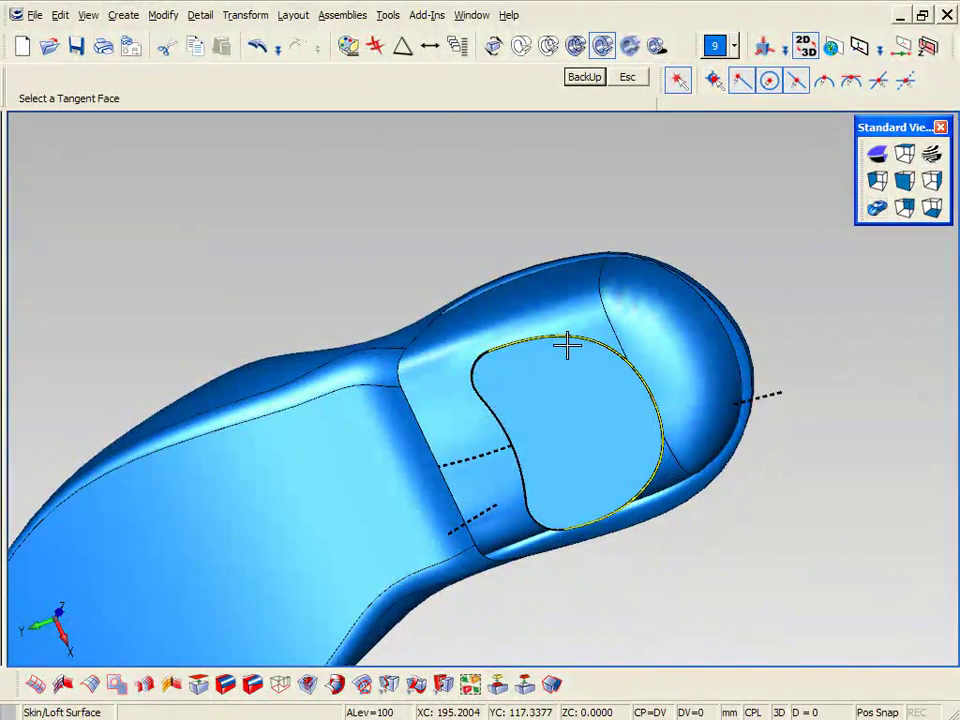
{"action": "left_click", "coordinate": [566, 349]}
{"action": "middle_click_drag", "start_coordinate": [558, 240], "coordinate": [557, 233]}
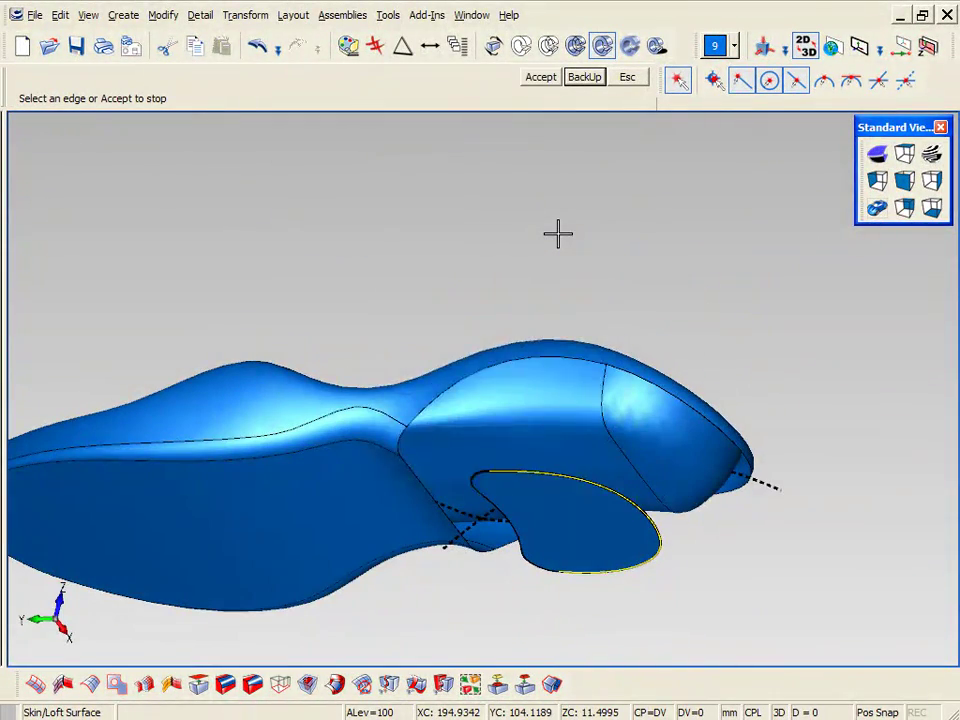
{"action": "middle_click", "coordinate": [558, 234]}
{"action": "left_click", "coordinate": [553, 283]}
{"action": "left_click", "coordinate": [559, 265]}
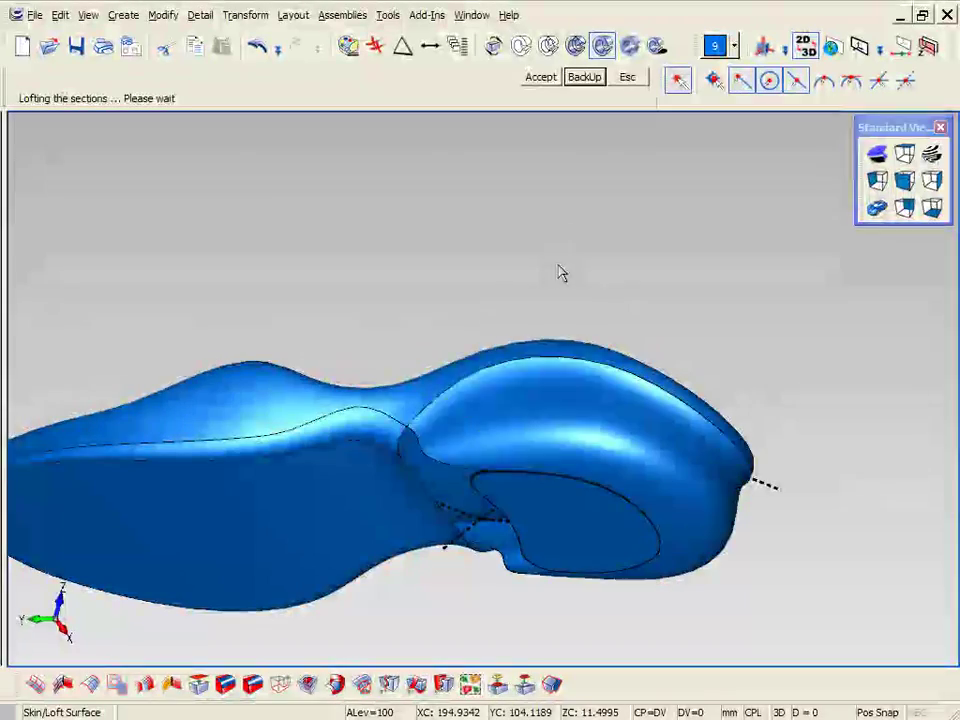
{"action": "left_click", "coordinate": [547, 308]}
Shade the model without edge lines and select all edges around the gap in front of the heel as tangent cover boundaries
{"action": "middle_click_drag", "start_coordinate": [568, 296], "coordinate": [661, 234]}
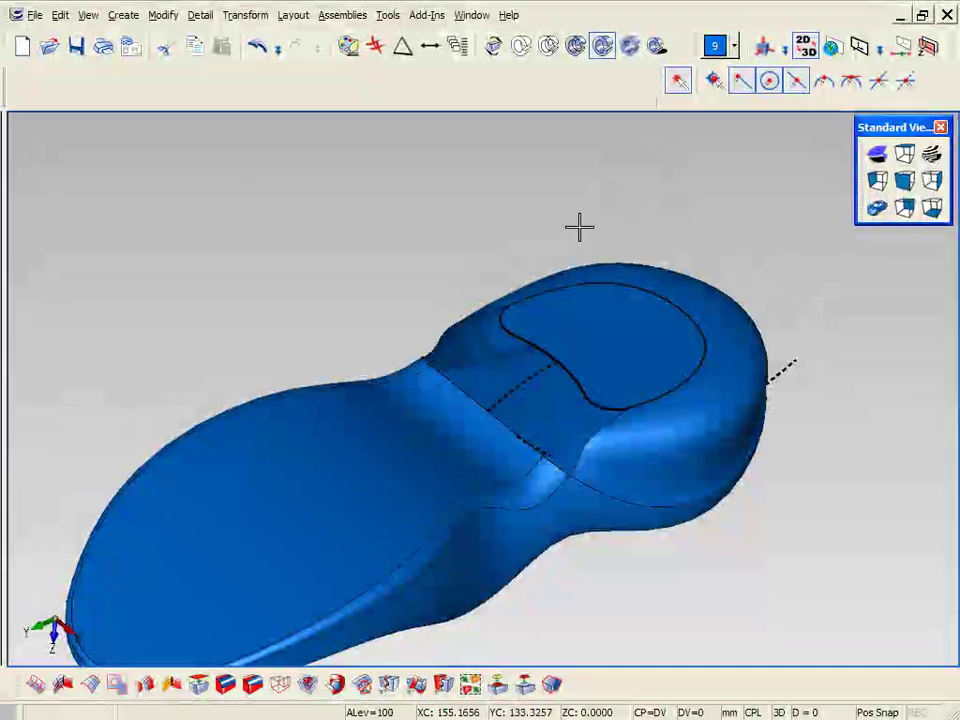
{"action": "left_click", "coordinate": [631, 46]}
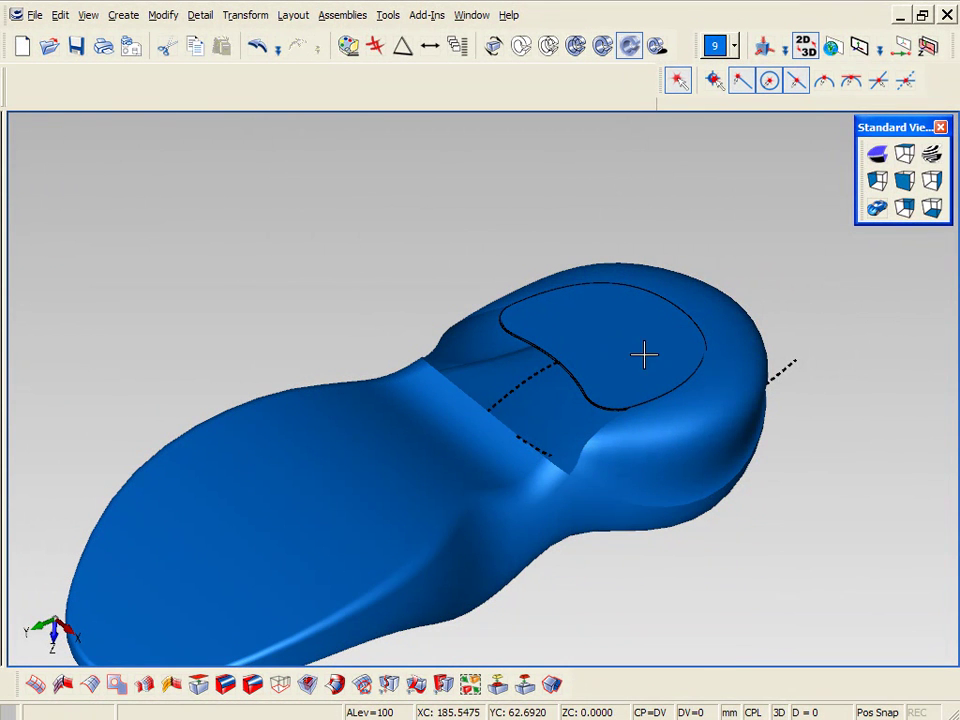
{"action": "left_click", "coordinate": [335, 684]}
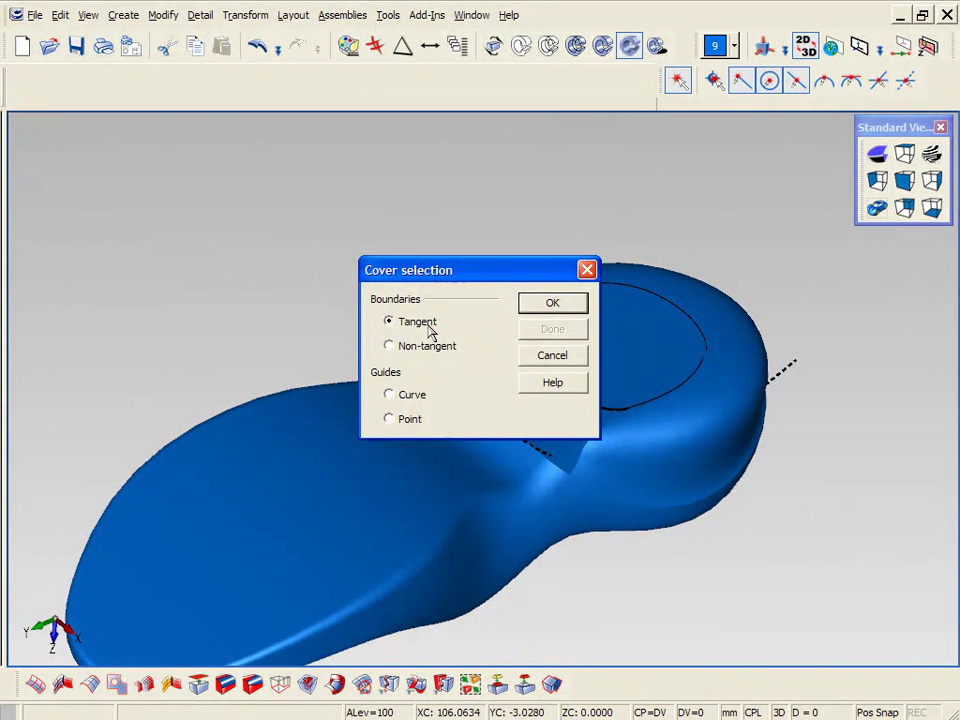
{"action": "left_click", "coordinate": [551, 304]}
{"action": "left_click", "coordinate": [465, 385]}
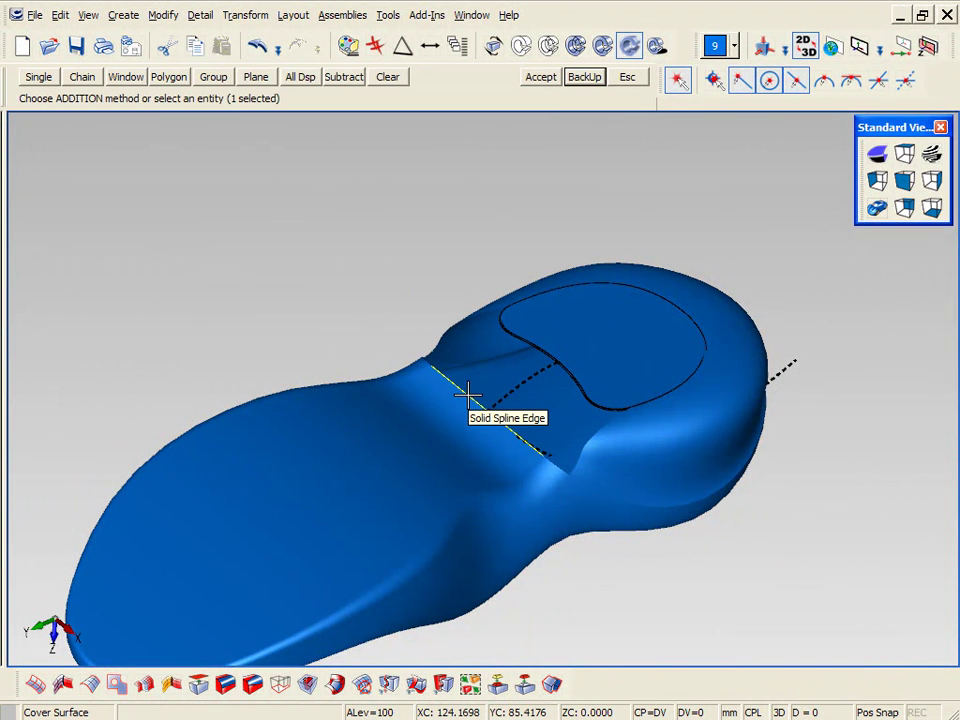
{"action": "middle_click_drag", "start_coordinate": [465, 385], "coordinate": [437, 362]}
{"action": "left_click", "coordinate": [432, 363]}
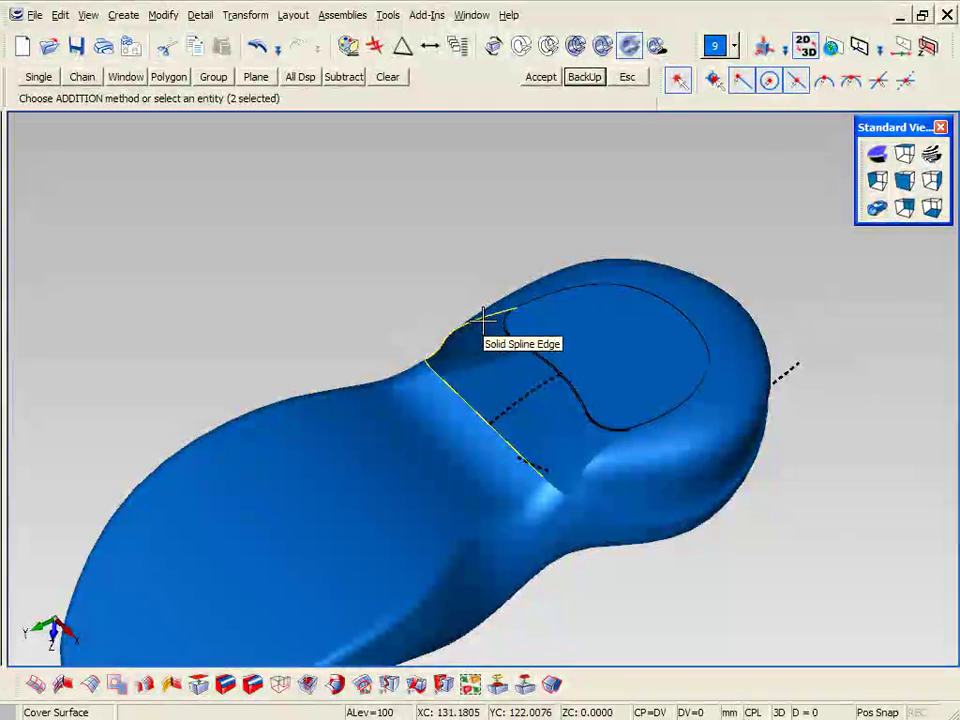
{"action": "left_click", "coordinate": [484, 319]}
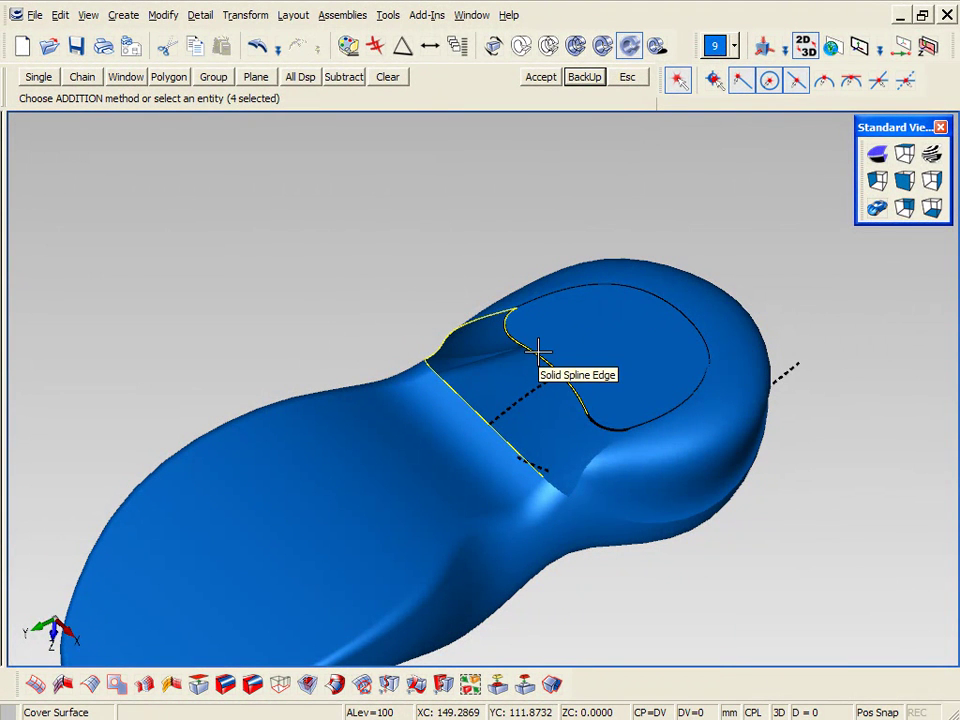
{"action": "left_click", "coordinate": [537, 357]}
{"action": "left_click", "coordinate": [605, 437]}
{"action": "left_click", "coordinate": [598, 444]}
{"action": "left_click", "coordinate": [557, 481]}
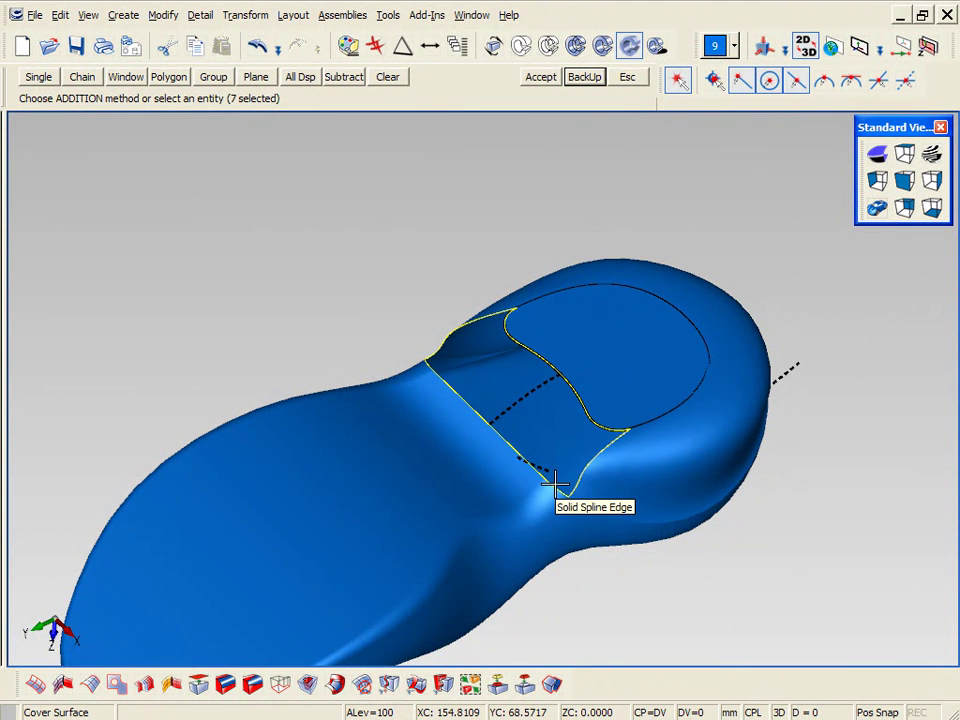
Add the dashed curve spanning the gap as a guide curve and create the cover surface with the default options
{"action": "left_click", "coordinate": [446, 393]}
{"action": "left_click", "coordinate": [540, 326]}
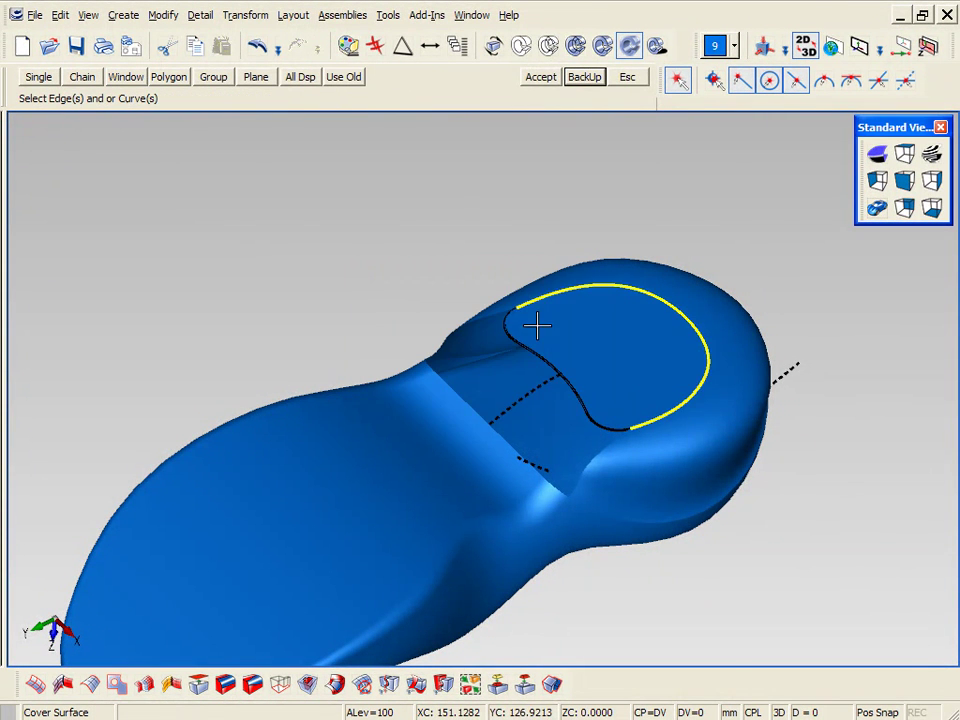
{"action": "left_click", "coordinate": [522, 392]}
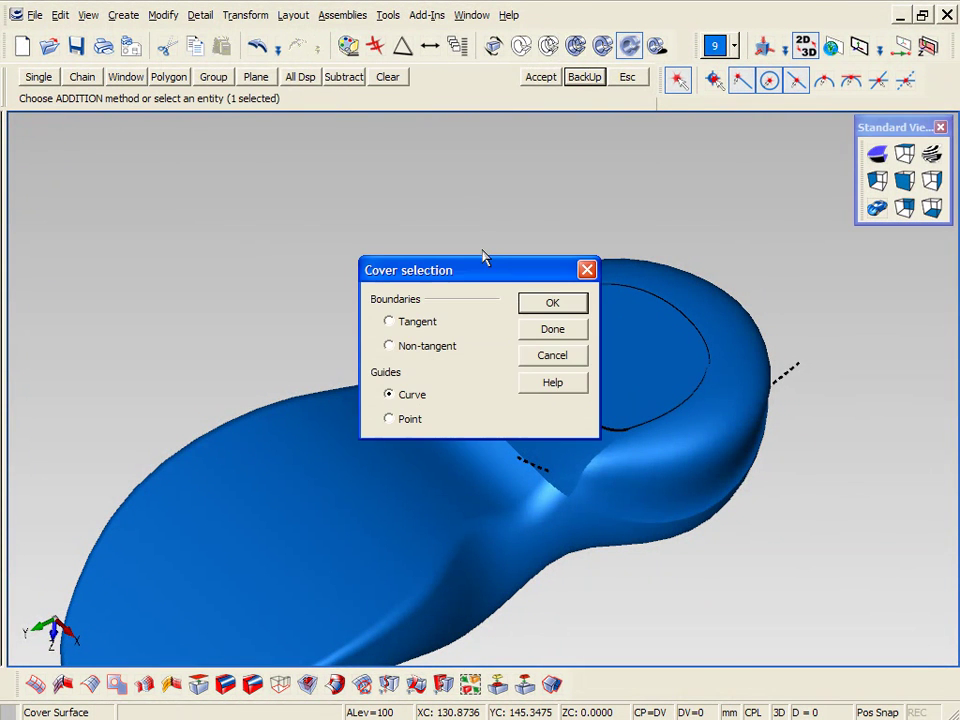
{"action": "left_click", "coordinate": [550, 329]}
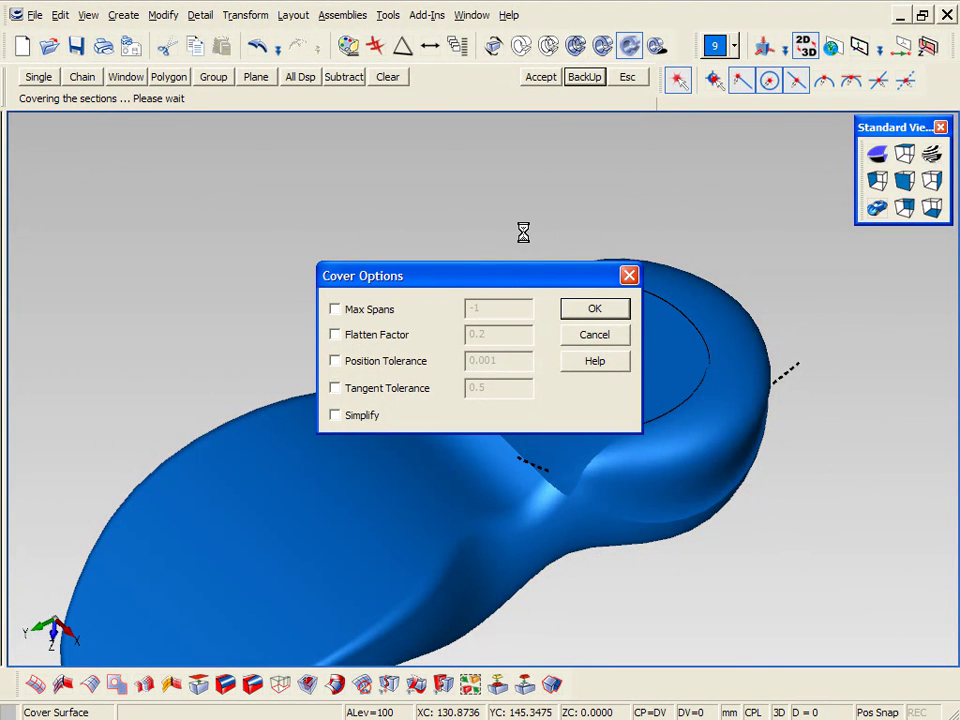
{"action": "left_click", "coordinate": [544, 309]}
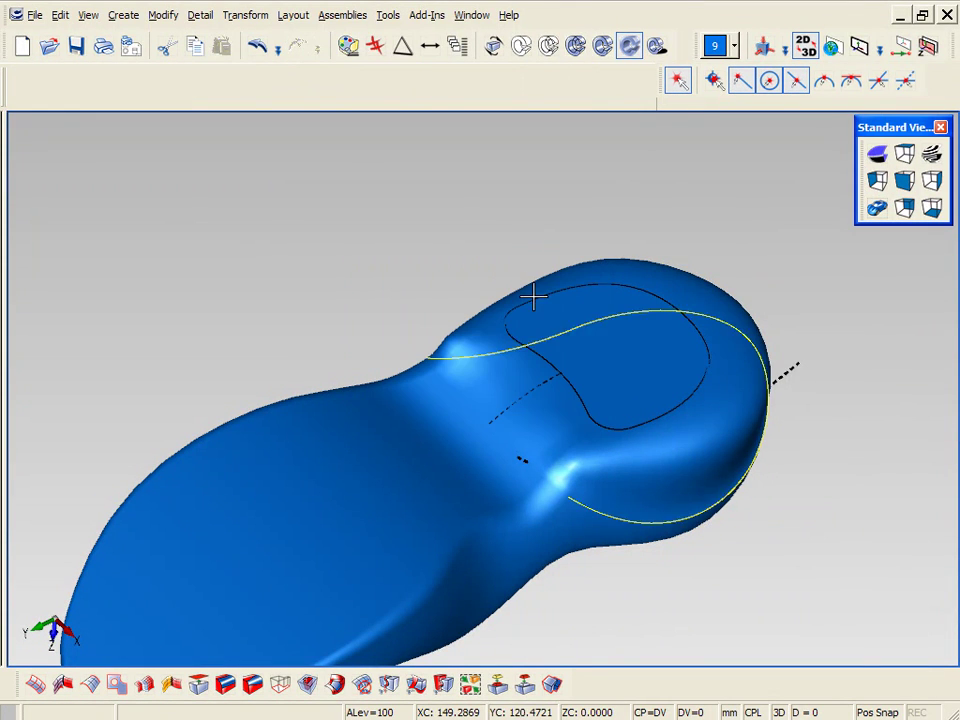
Shade the model with edge lines and stitch all the sheet bodies together using a maximum stitch tolerance of 0.001
{"action": "left_click", "coordinate": [601, 48]}
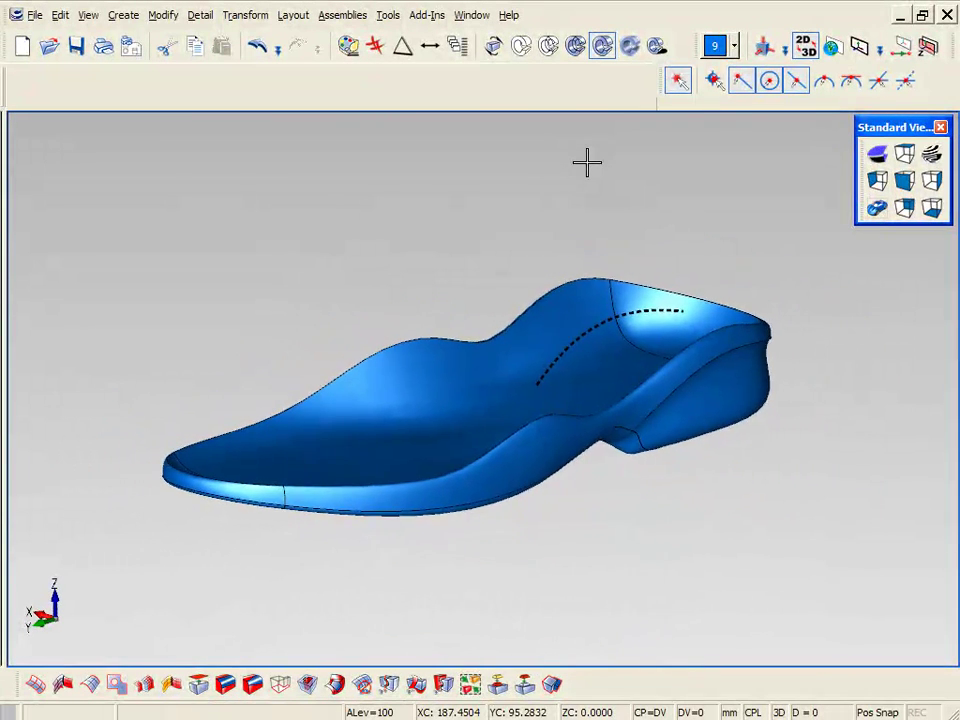
{"action": "left_click", "coordinate": [198, 682]}
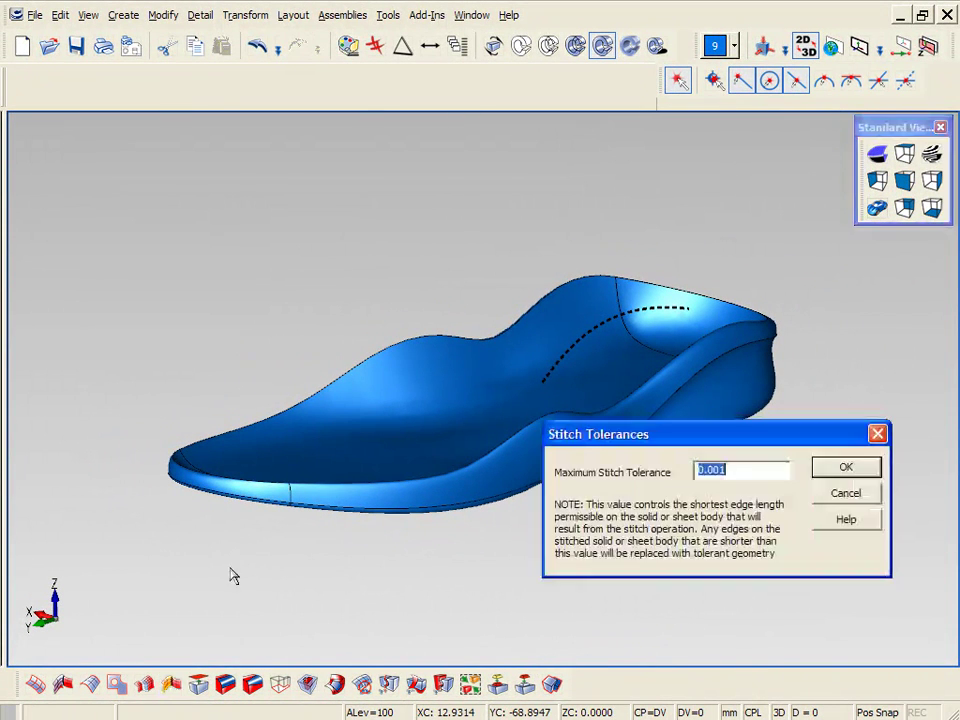
{"action": "left_click", "coordinate": [846, 469]}
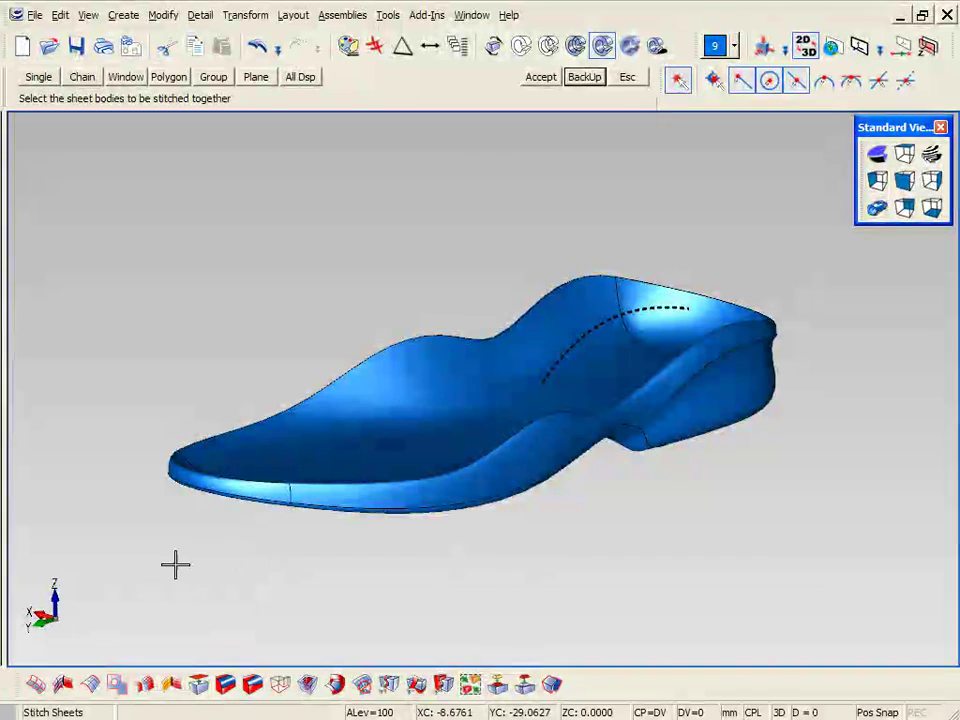
{"action": "left_click_drag", "start_coordinate": [159, 564], "coordinate": [800, 225]}
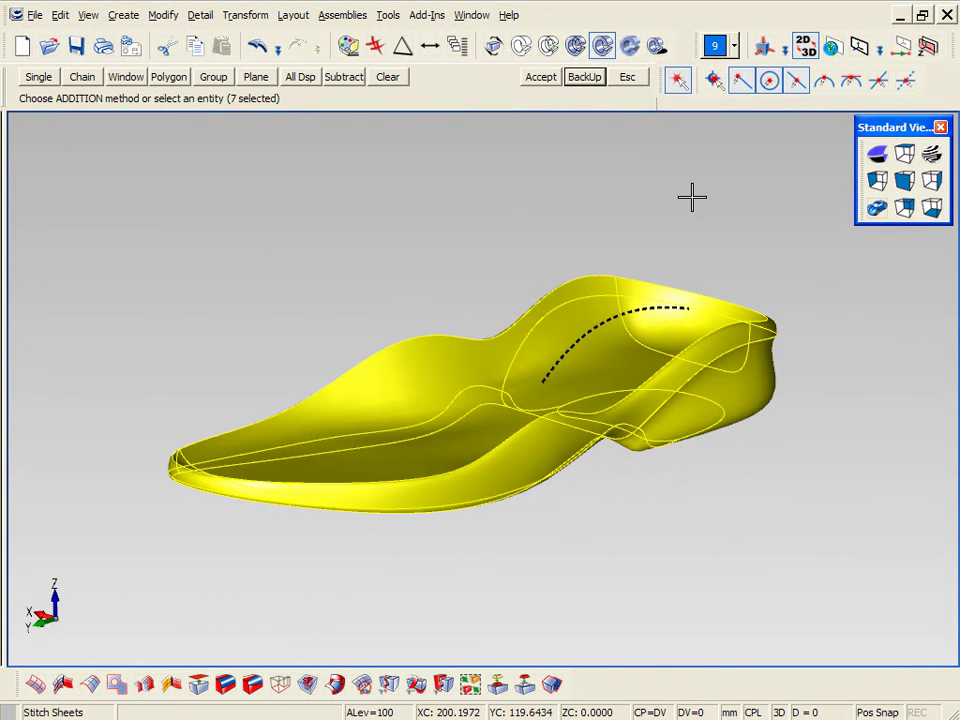
{"action": "left_click", "coordinate": [540, 77]}
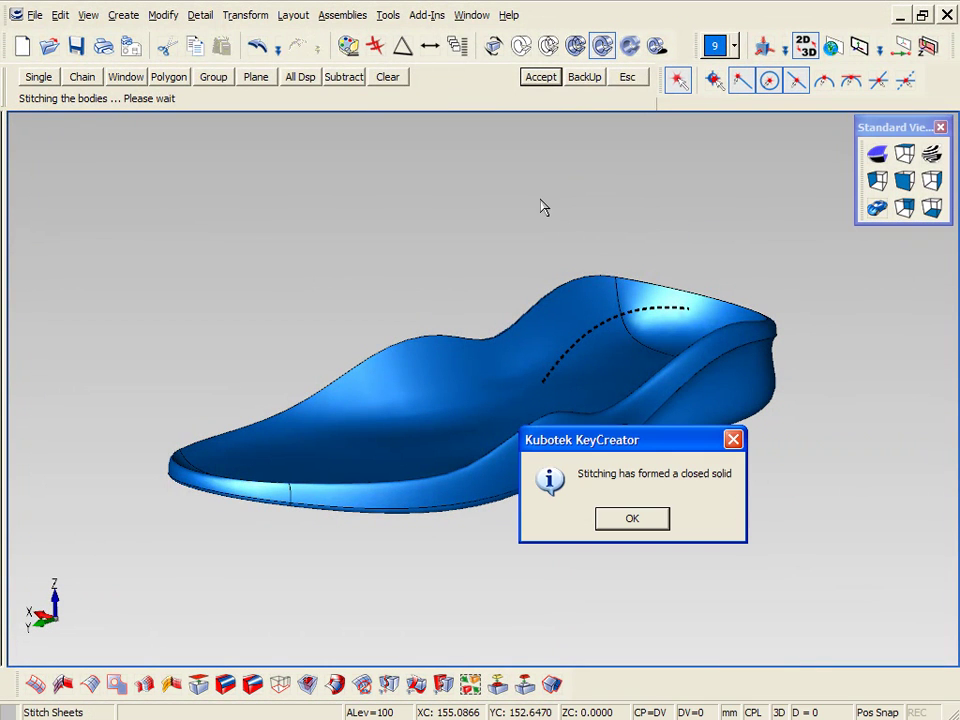
{"action": "left_click", "coordinate": [632, 520]}
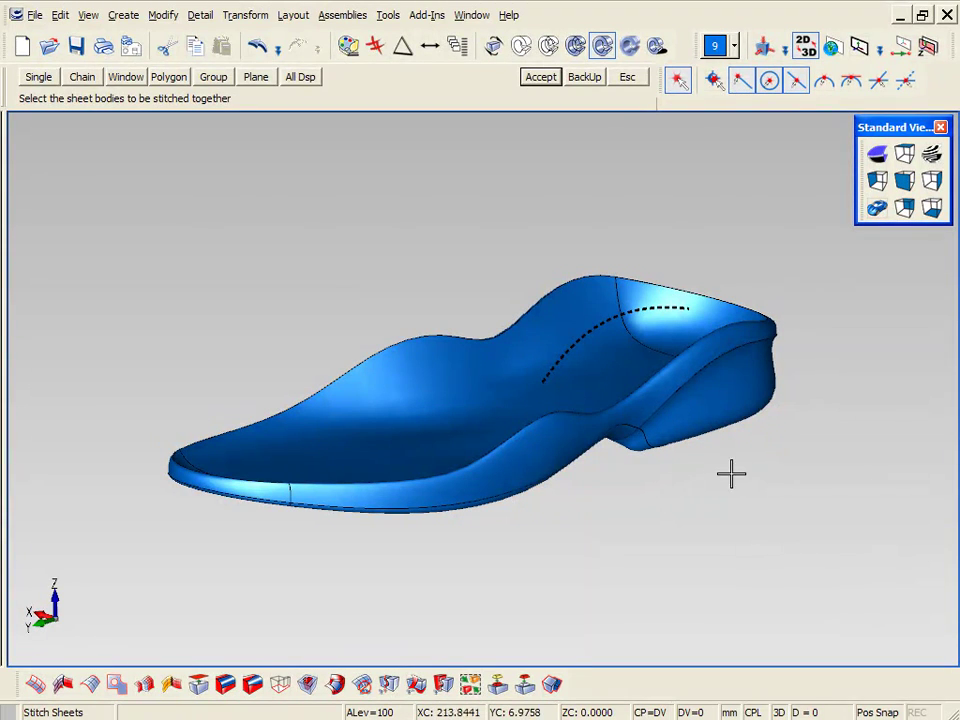